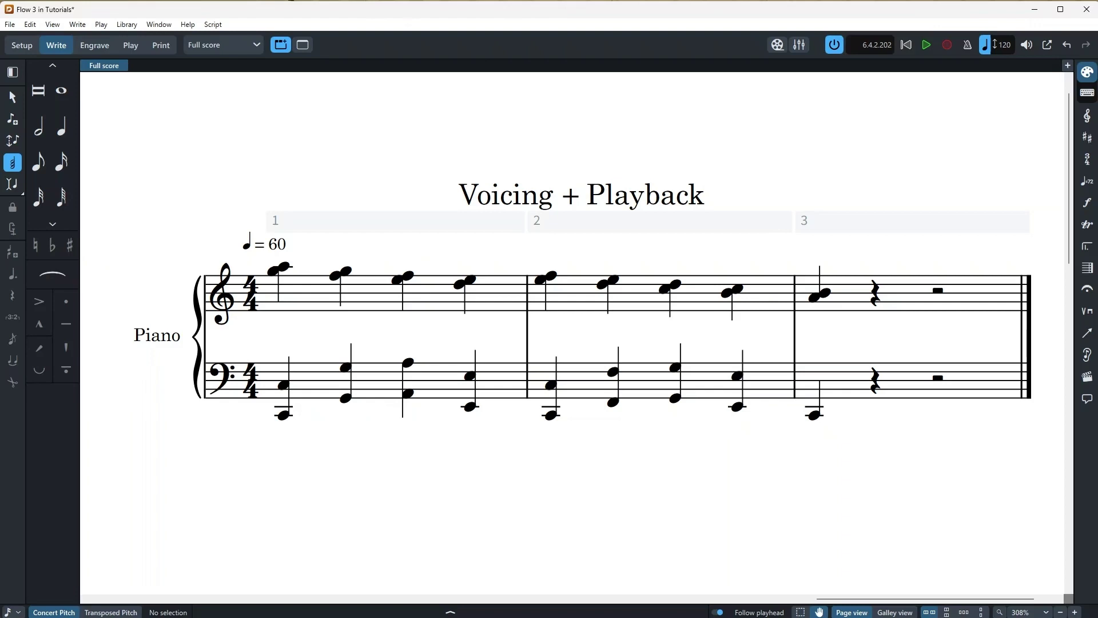
# Step: Add a lower note to each of bar 1's four treble chords, the last being G4
pyautogui.doubleClick(298, 298)
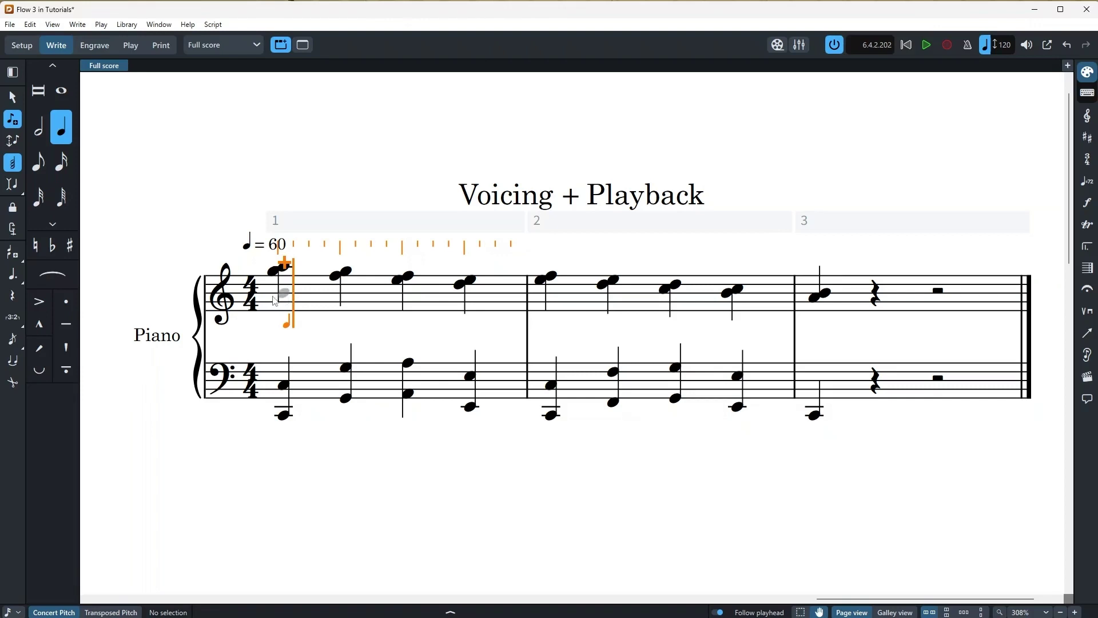
pyautogui.click(275, 301)
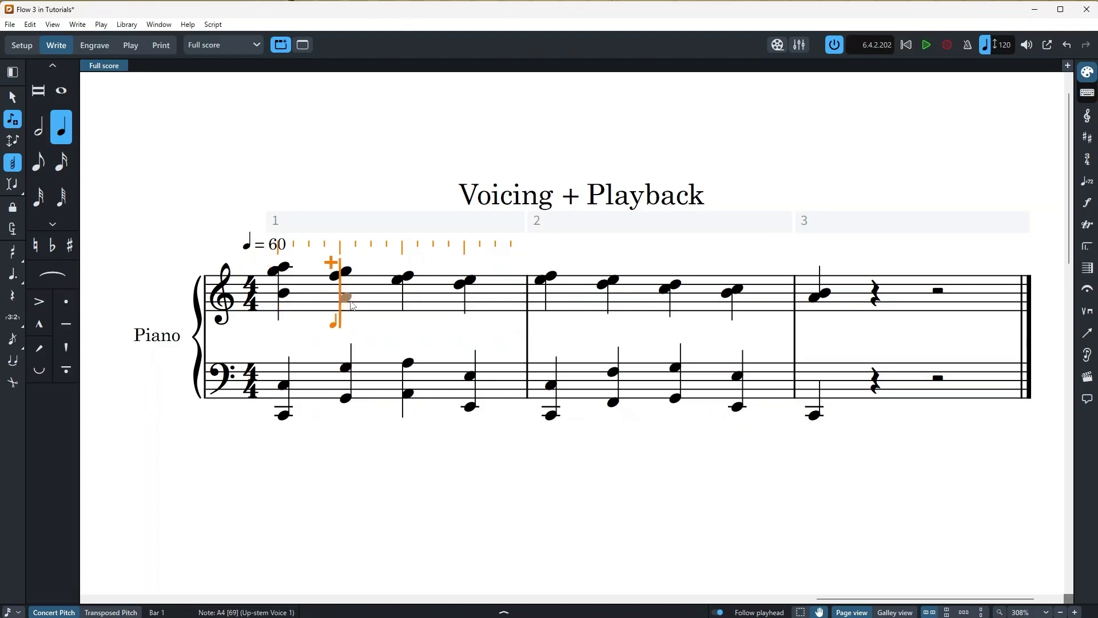
pyautogui.click(409, 297)
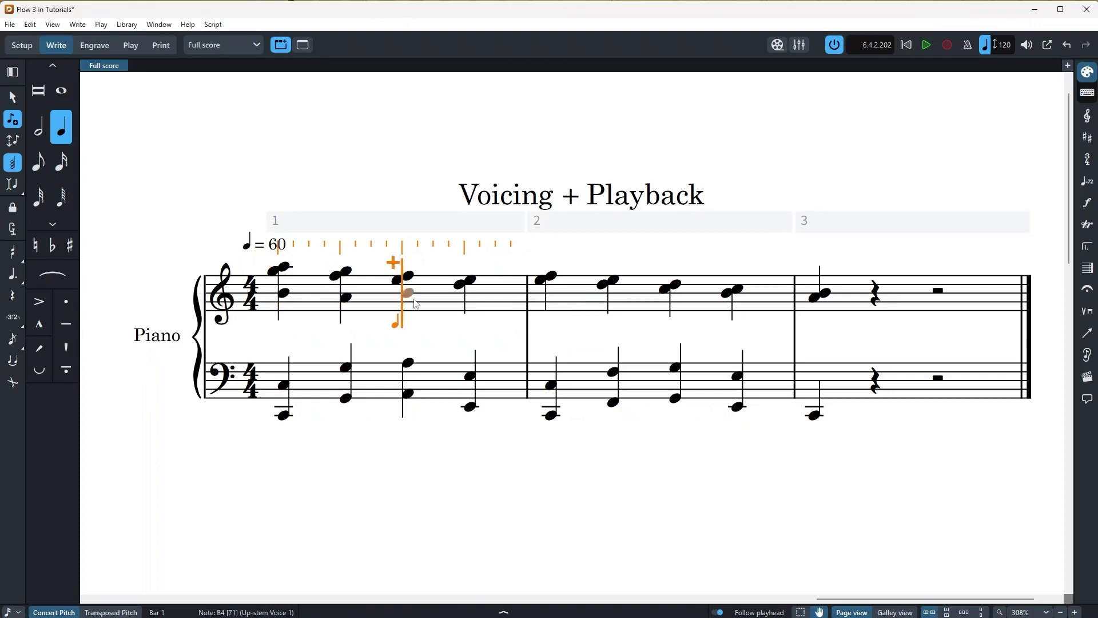
pyautogui.click(469, 304)
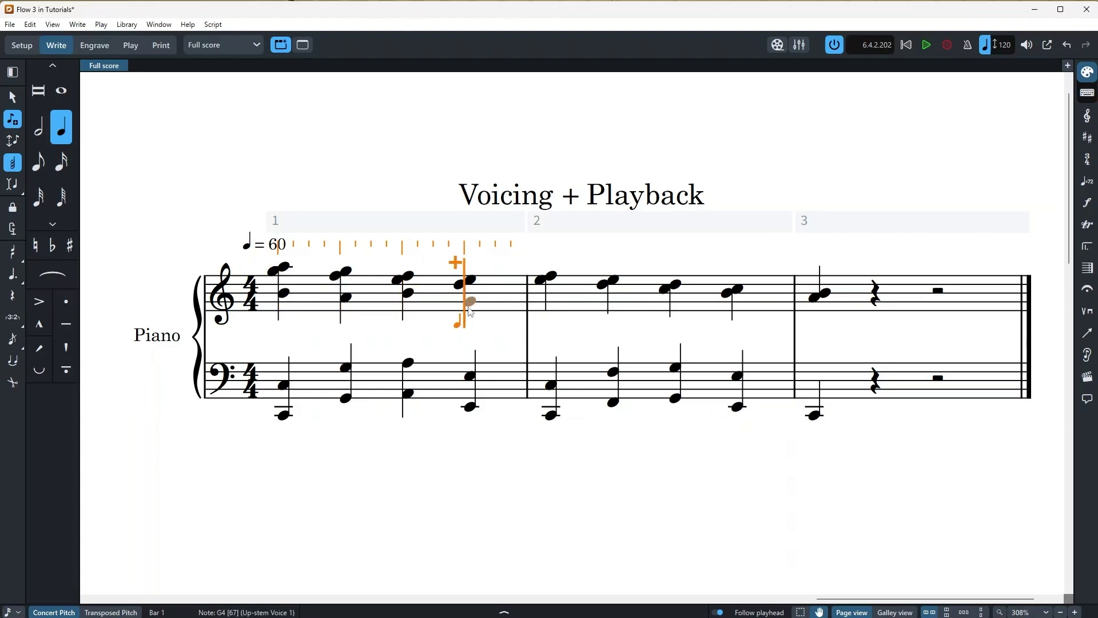
pyautogui.press('Escape')
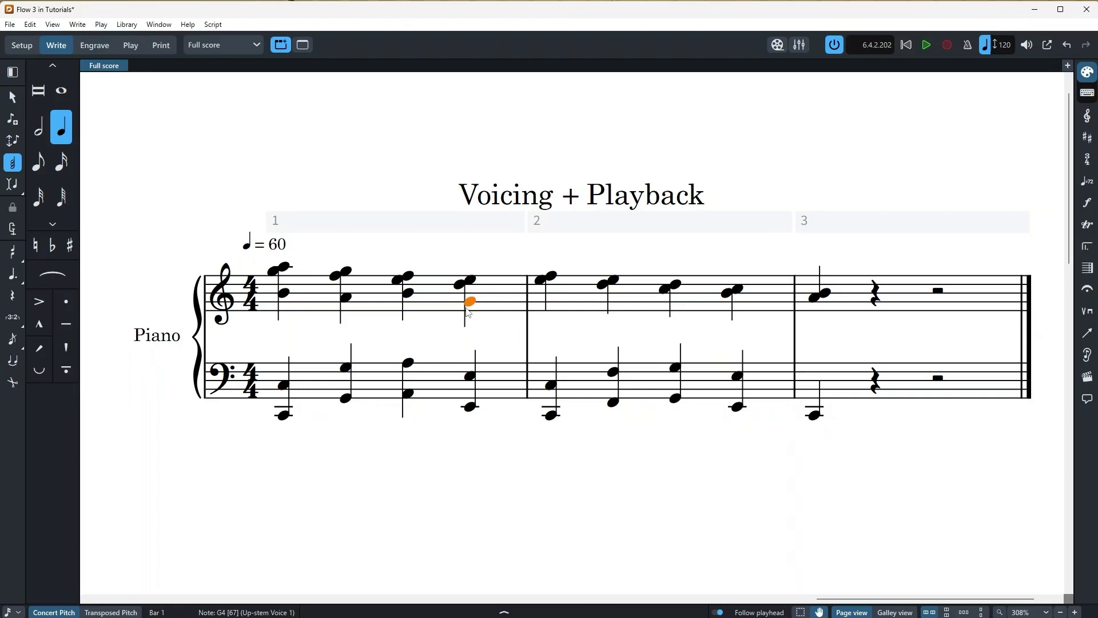
# Step: Enter down-stem quarter notes E4, F4, D4, E4 beneath bar 1's treble chords
pyautogui.hotkey('shift', 'n')
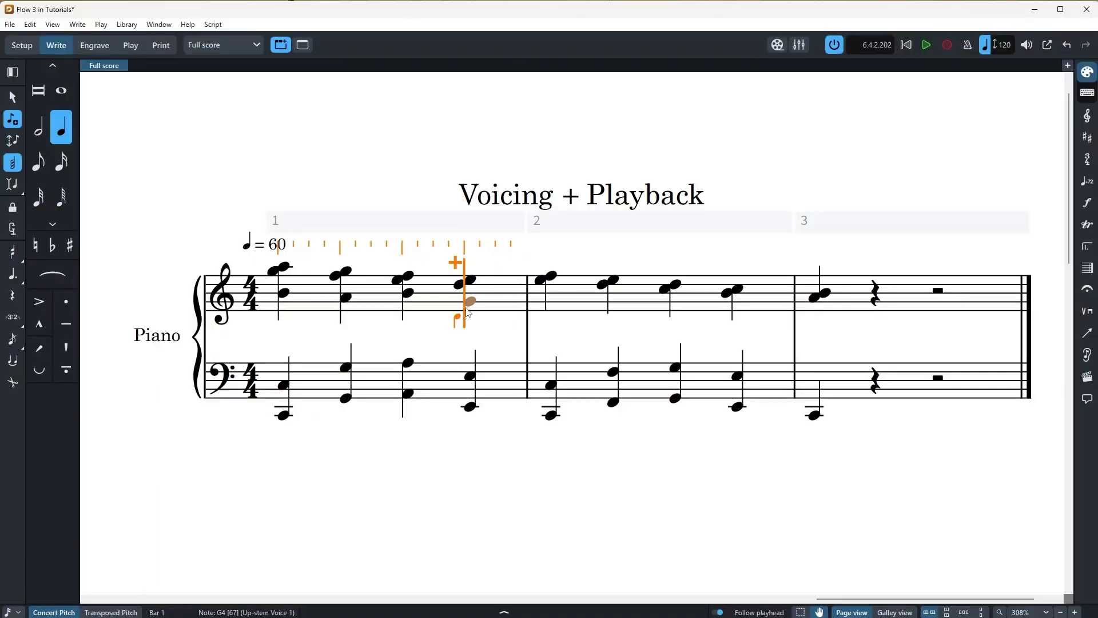
pyautogui.click(273, 320)
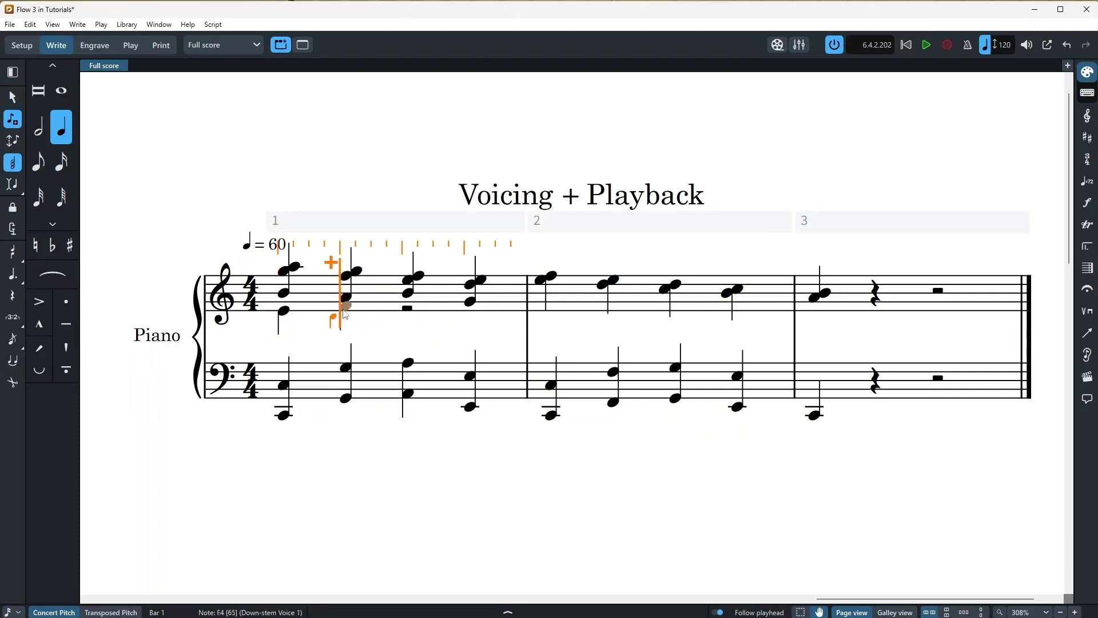
pyautogui.click(407, 321)
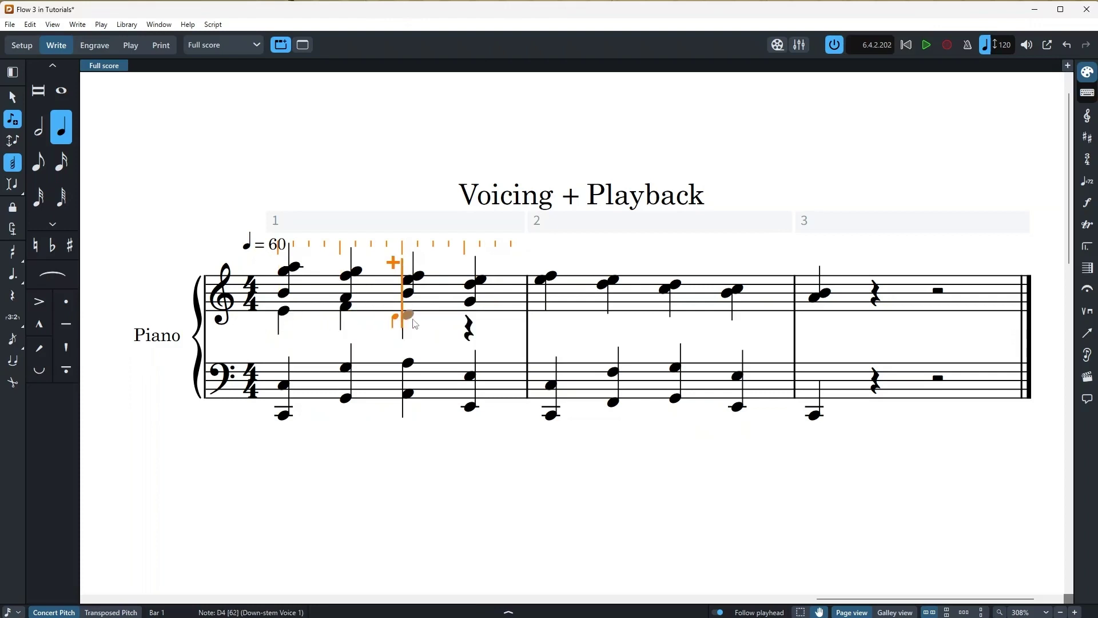
pyautogui.click(472, 320)
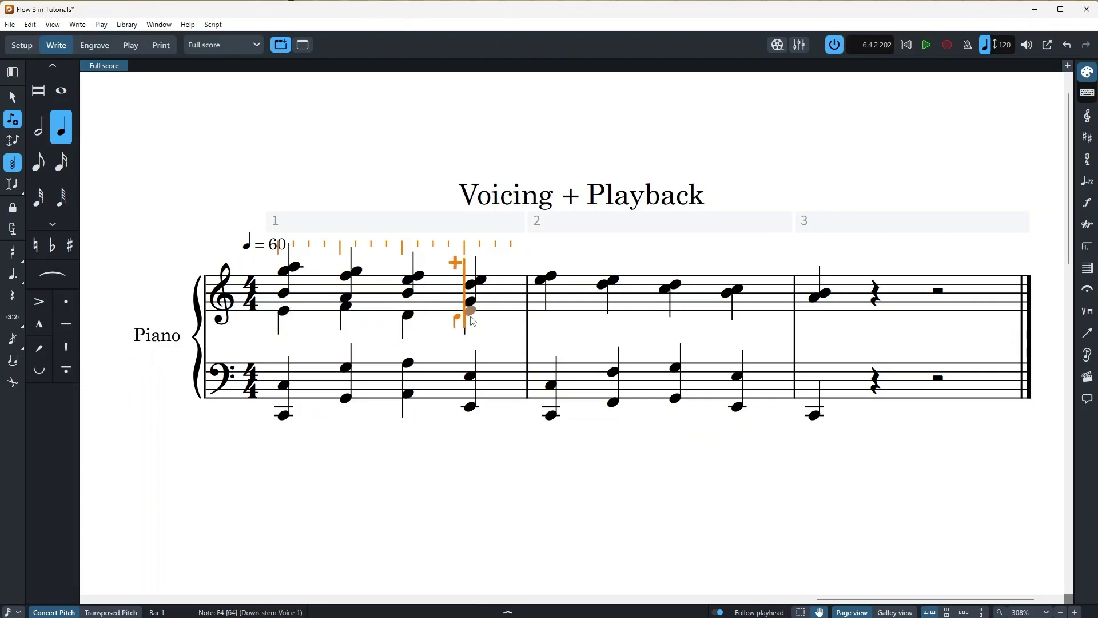
pyautogui.press('Escape')
pyautogui.press('Escape')
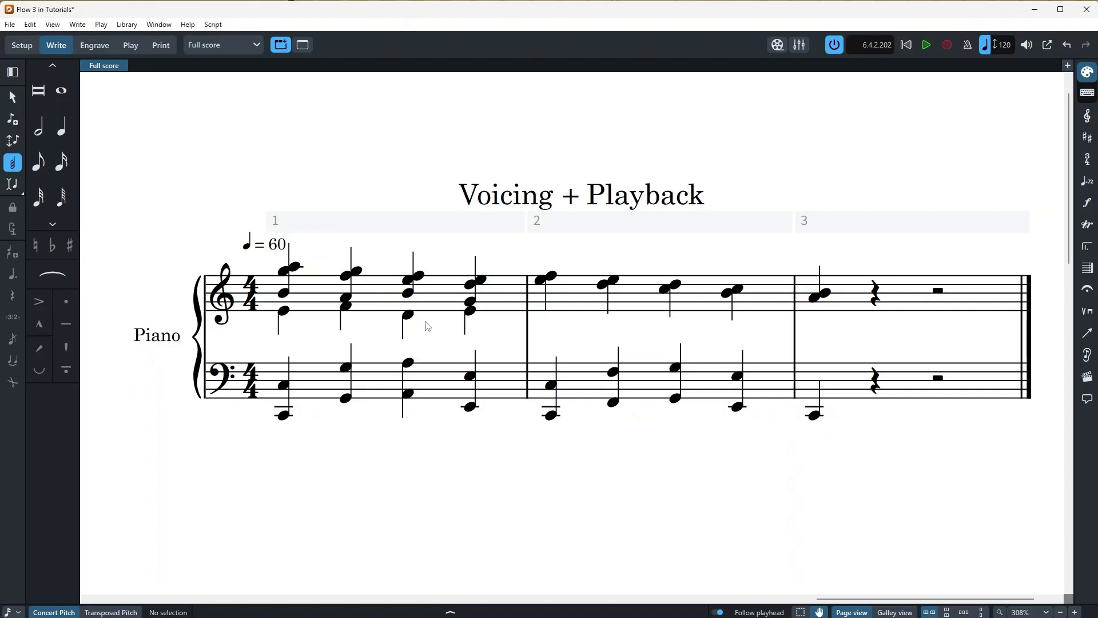
pyautogui.doubleClick(436, 304)
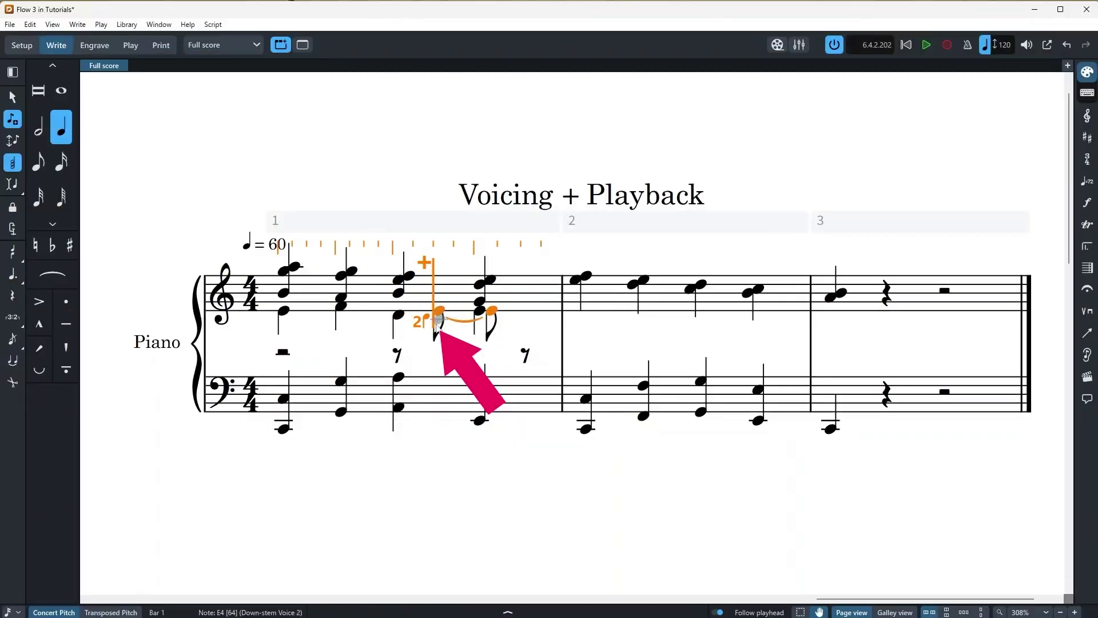
pyautogui.click(505, 307)
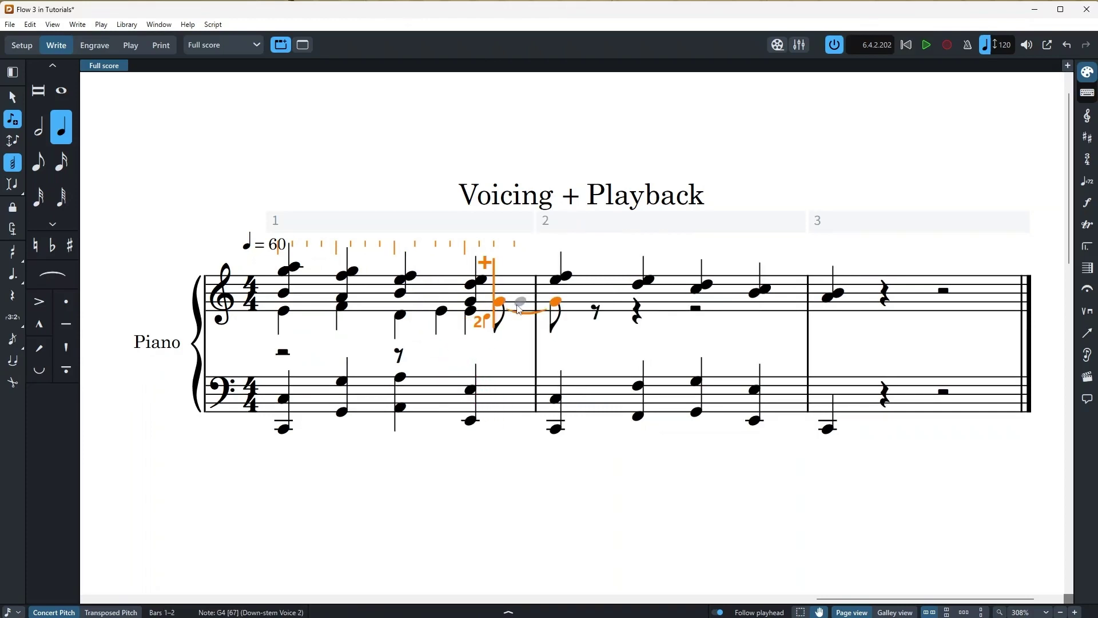
pyautogui.hotkey('shift', 'v')
pyautogui.click(525, 267)
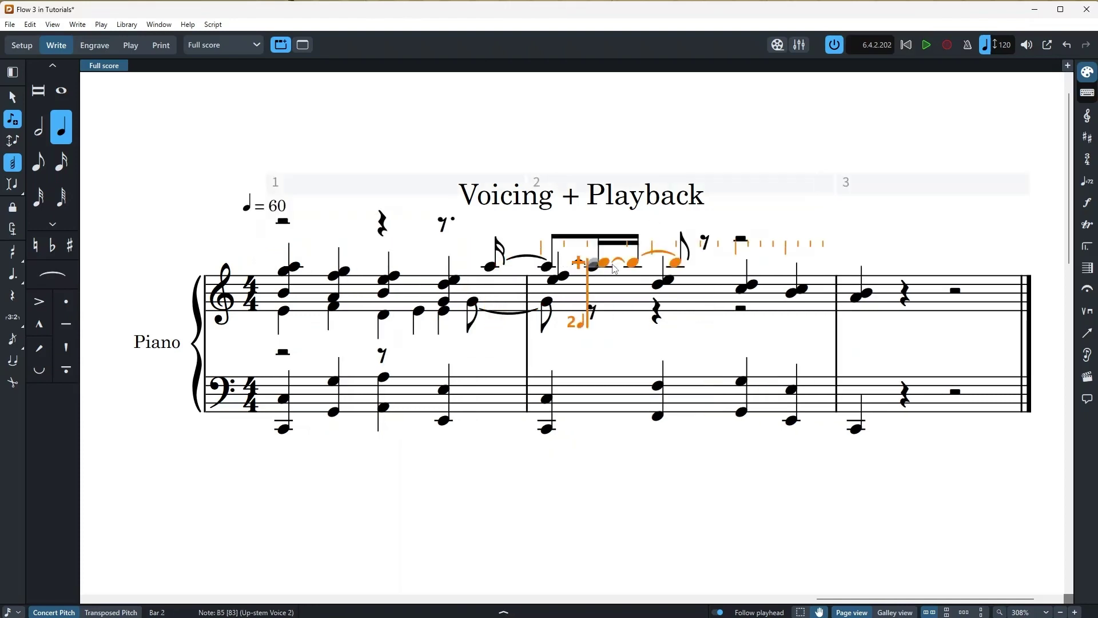
pyautogui.click(615, 262)
pyautogui.click(707, 280)
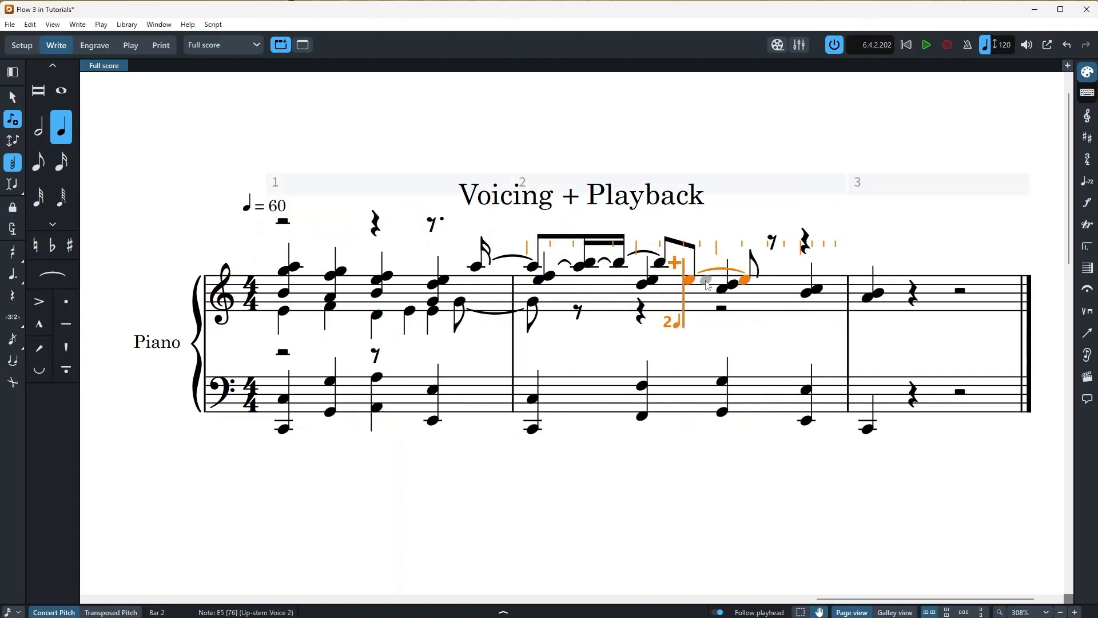
pyautogui.click(403, 282)
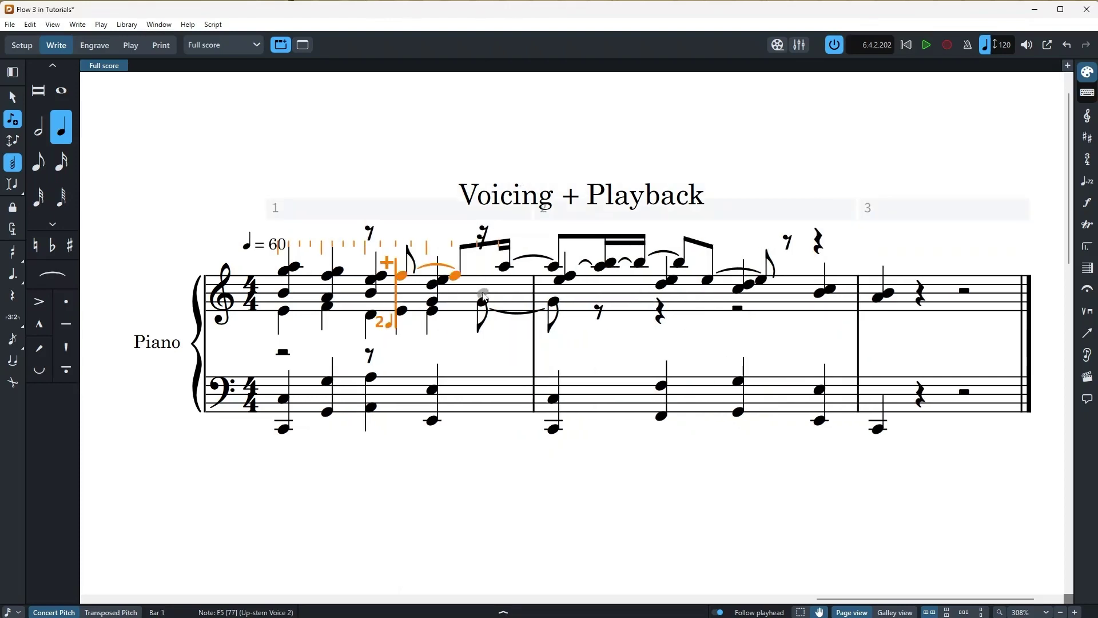
pyautogui.click(511, 293)
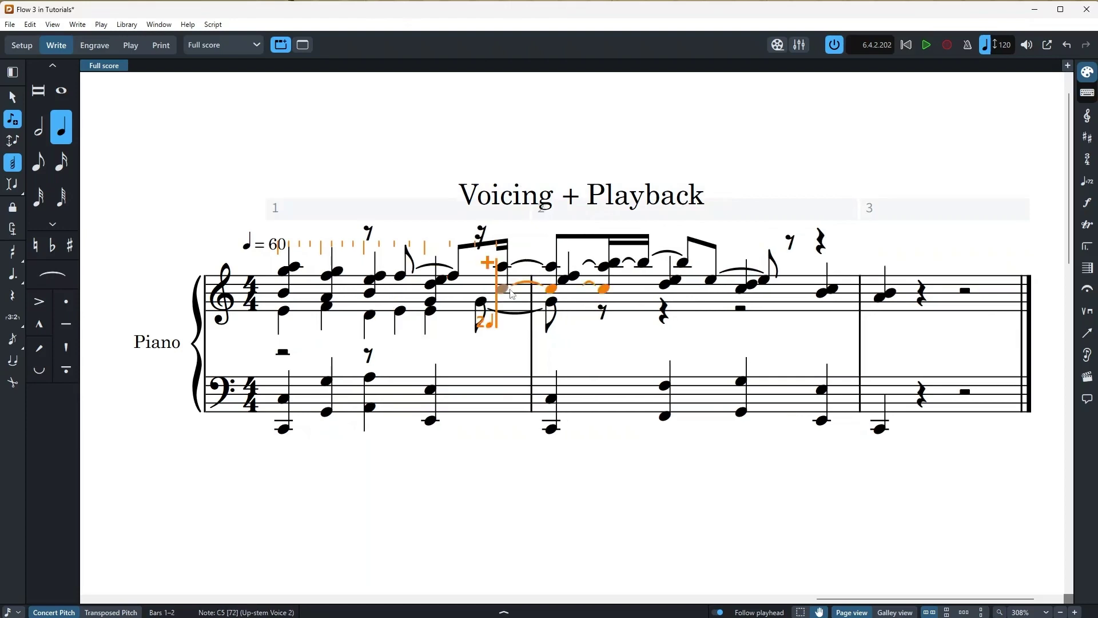
pyautogui.click(641, 306)
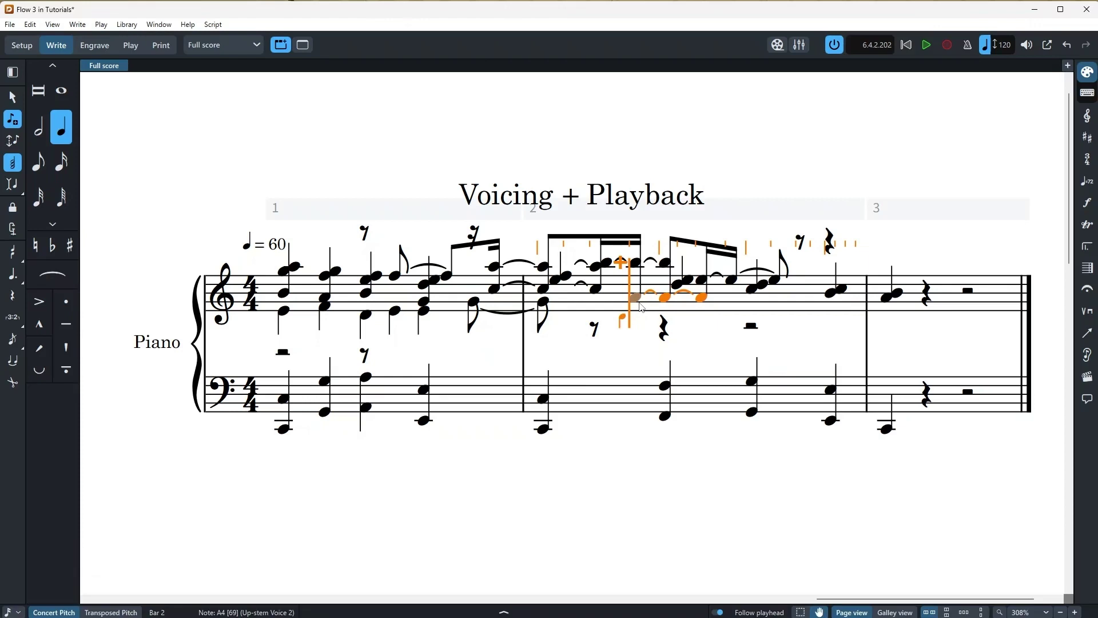
pyautogui.moveTo(641, 307); pyautogui.dragTo(343, 312)
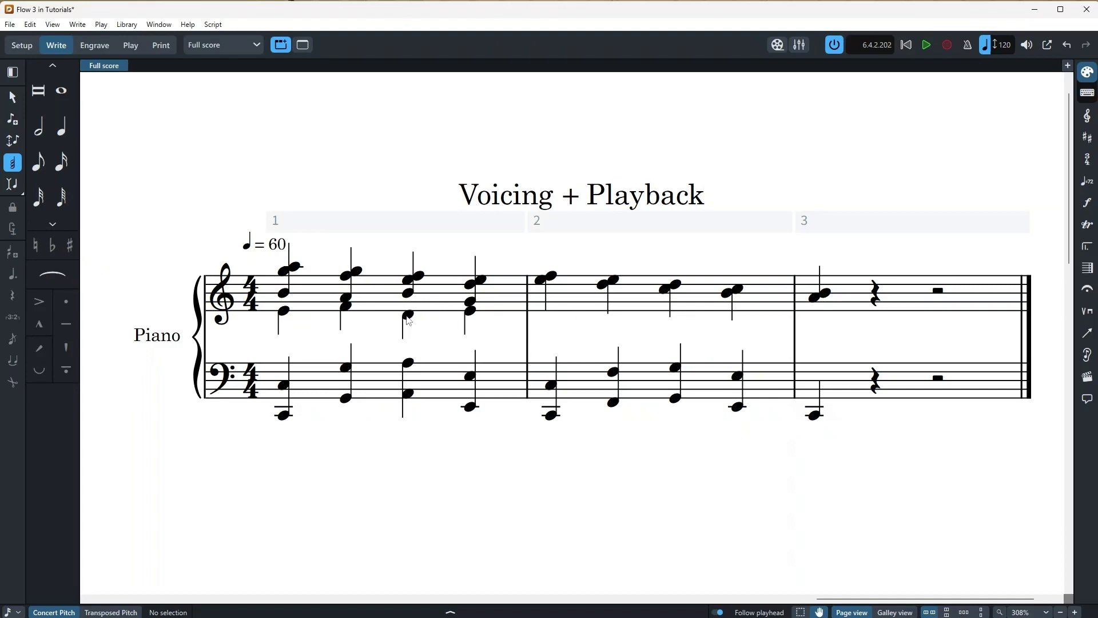
# Step: Move the D4 on beat 3 of bar 1 into Up-stem Voice 2
pyautogui.click(408, 316)
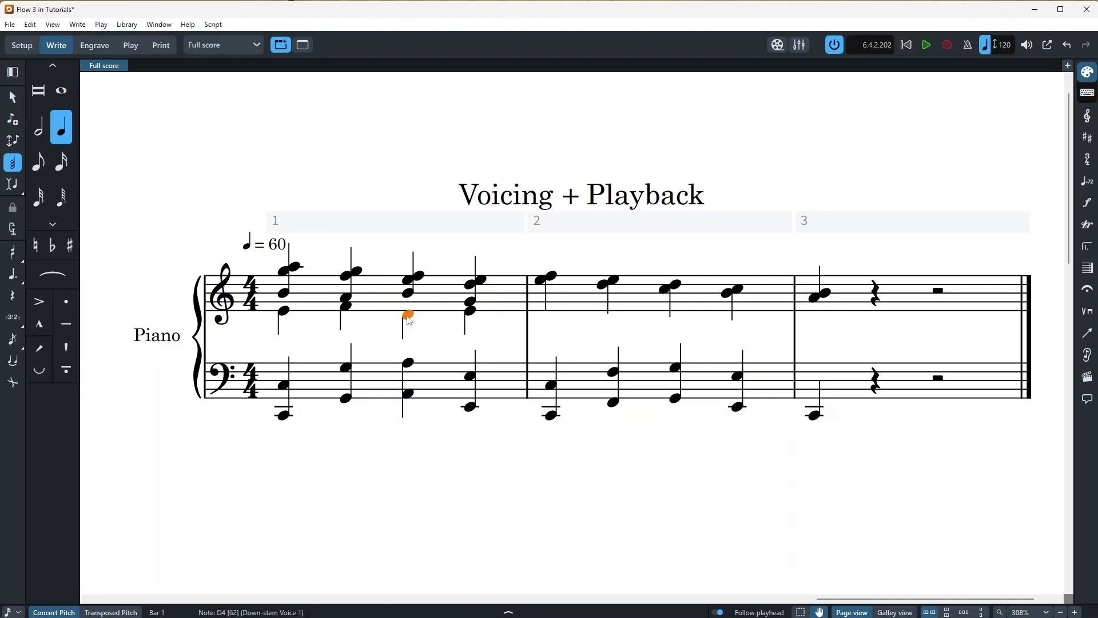
pyautogui.rightClick(409, 317)
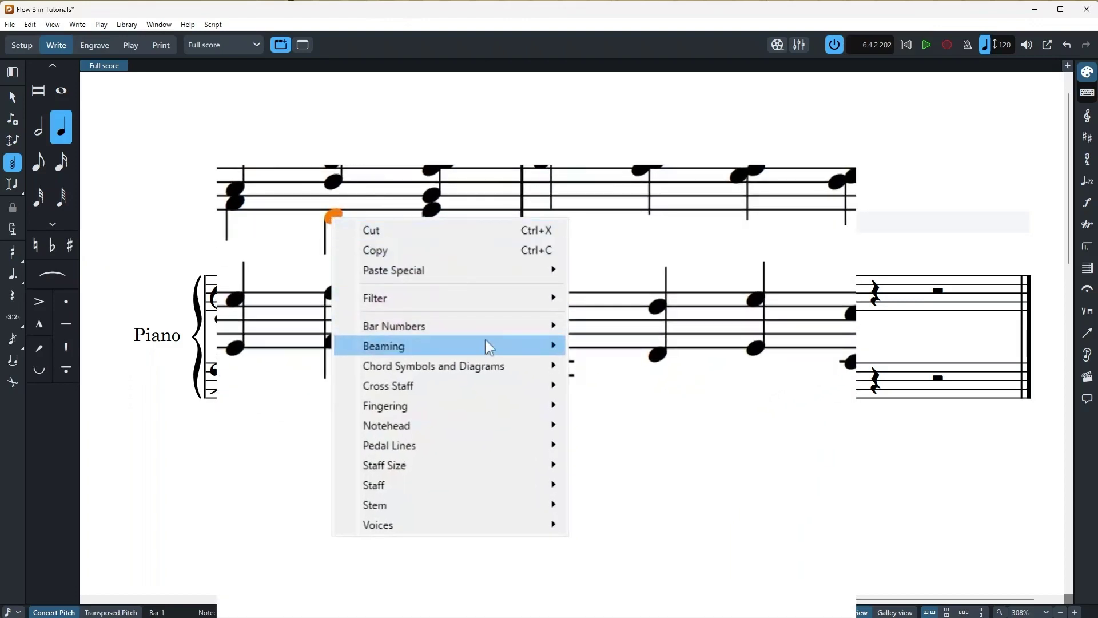
pyautogui.moveTo(540, 528)
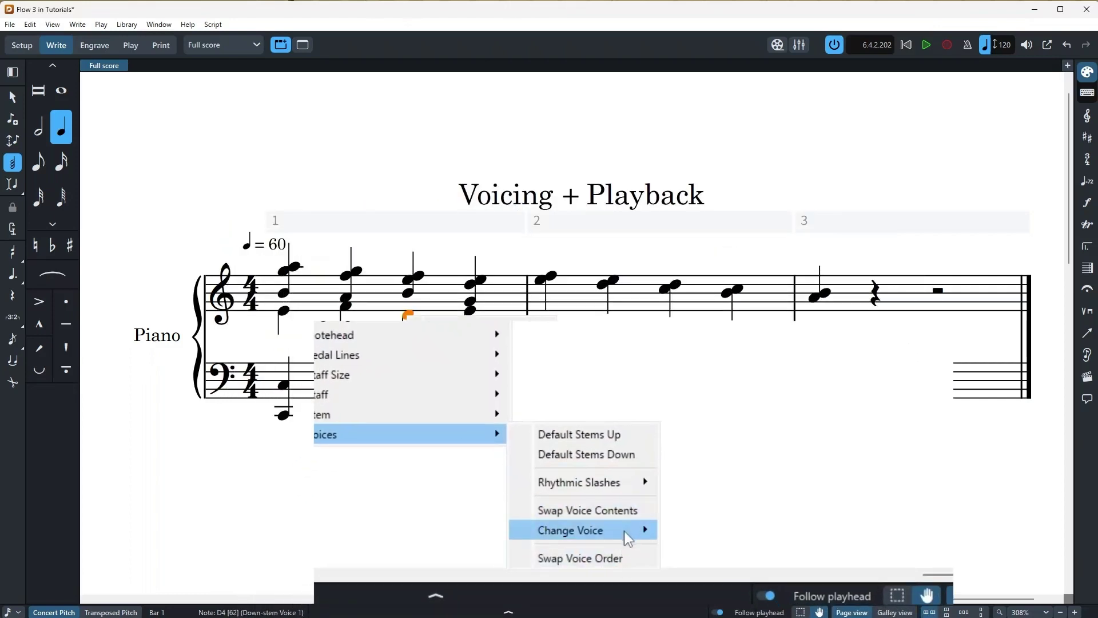
pyautogui.moveTo(624, 532)
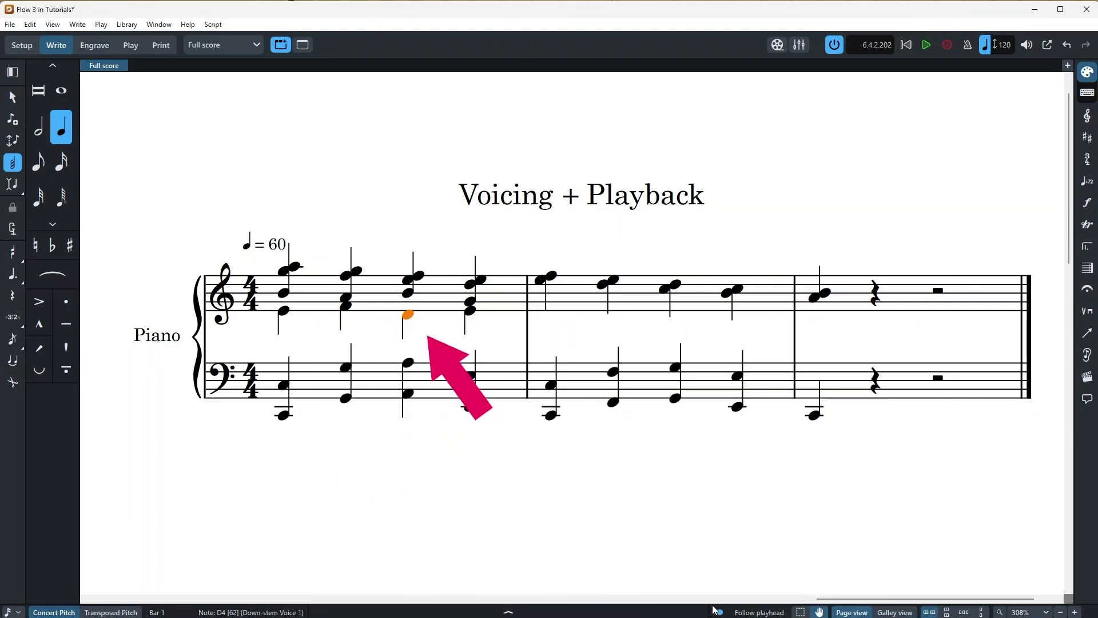
pyautogui.press('v')
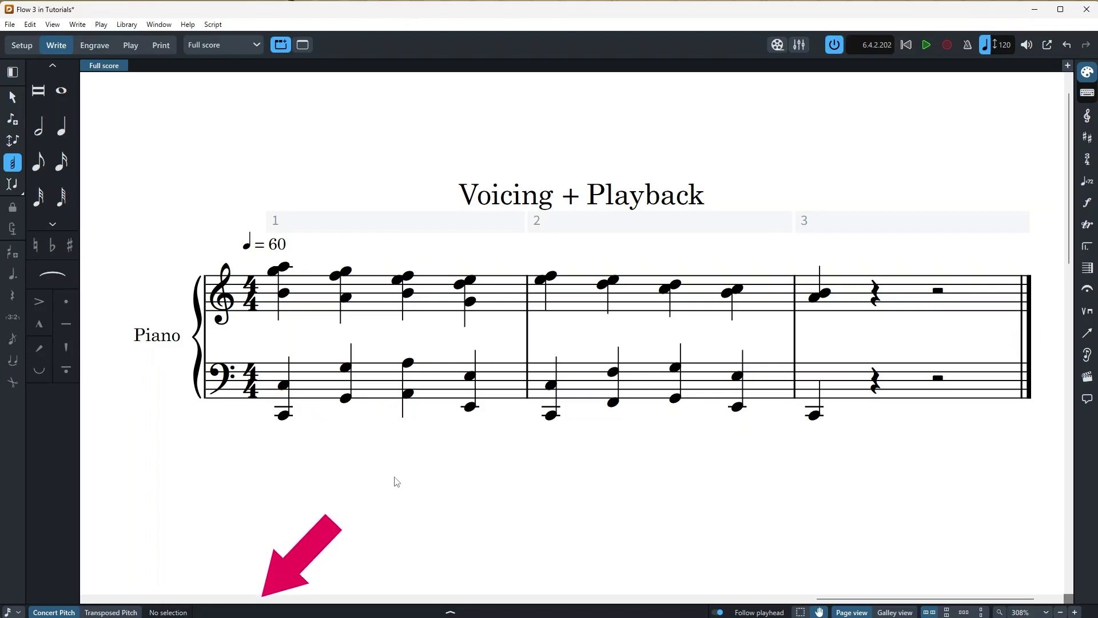
pyautogui.click(346, 298)
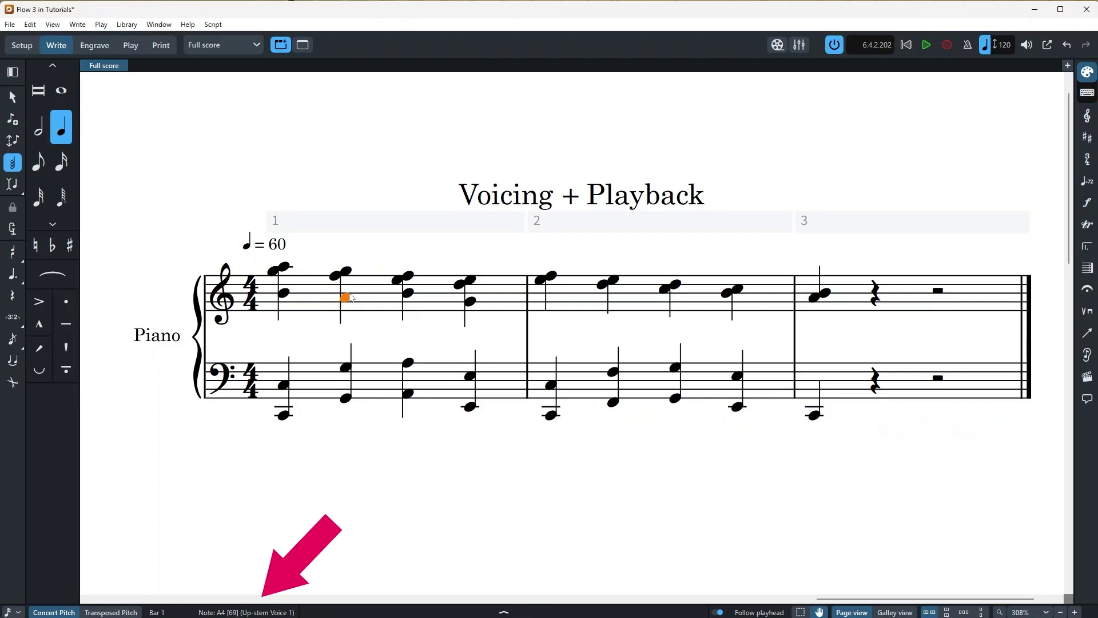
pyautogui.click(346, 368)
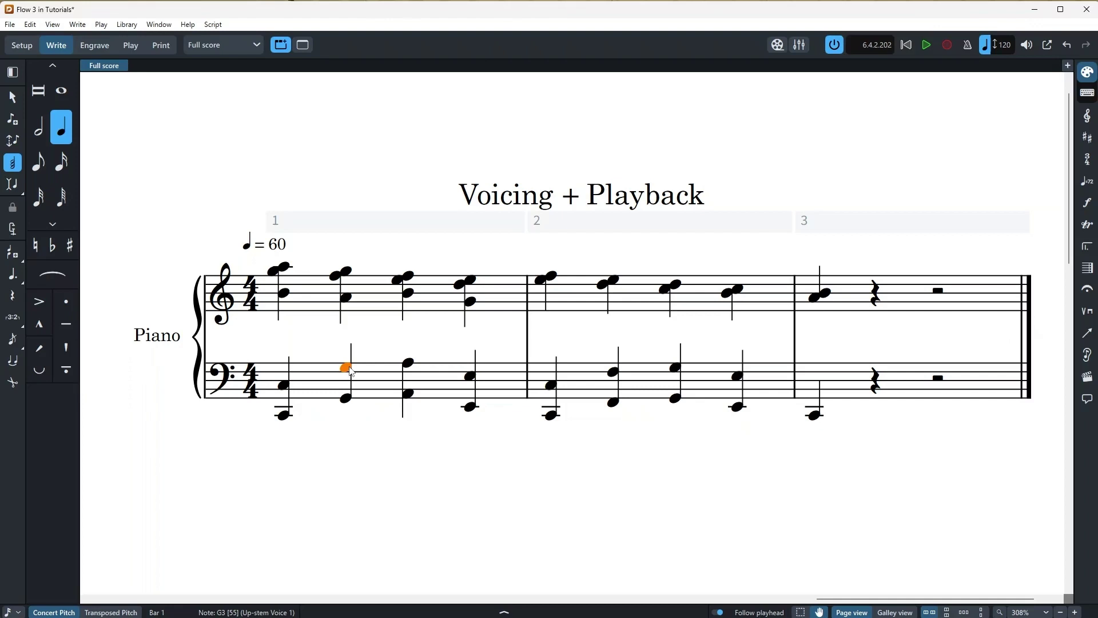
# Step: Set note and rest colours to Voice Colors so each voice shows in its own colour
pyautogui.click(60, 25)
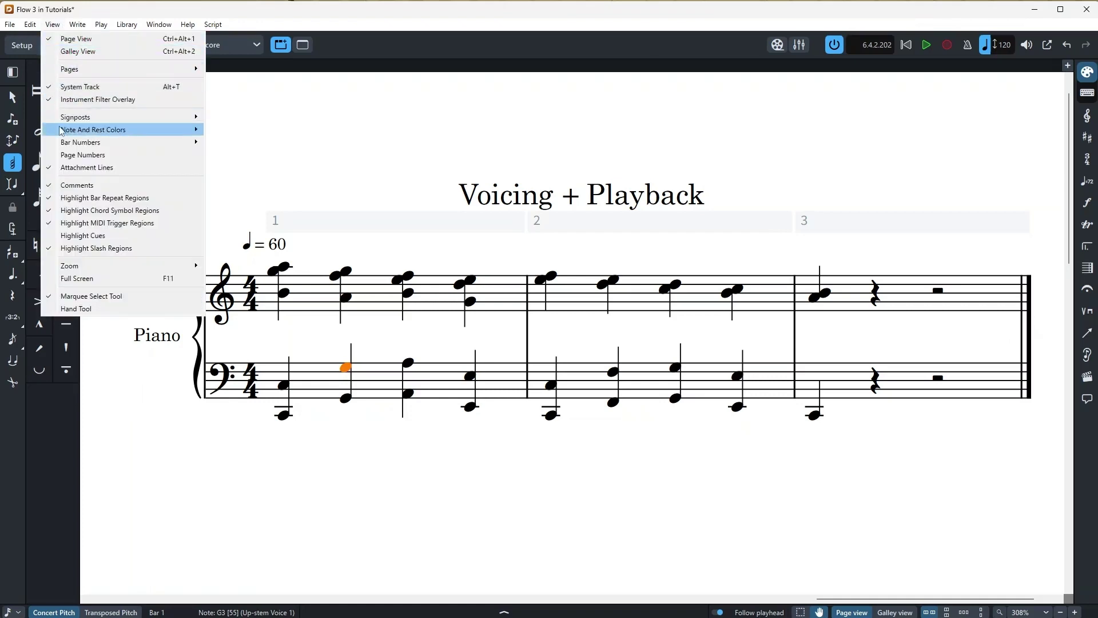
pyautogui.moveTo(113, 143)
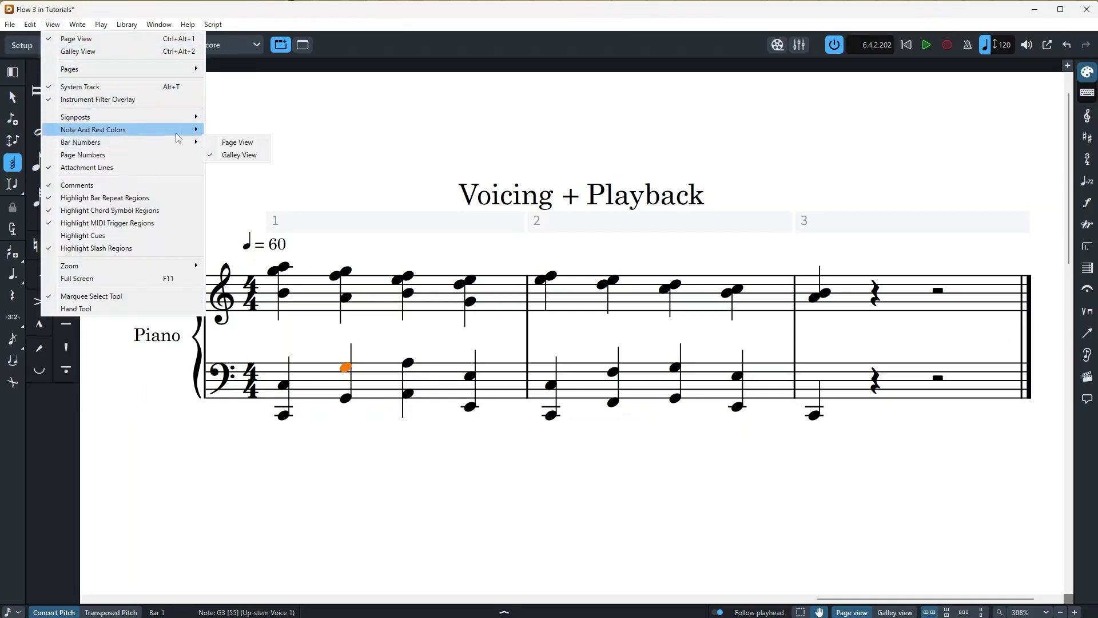
pyautogui.moveTo(178, 136)
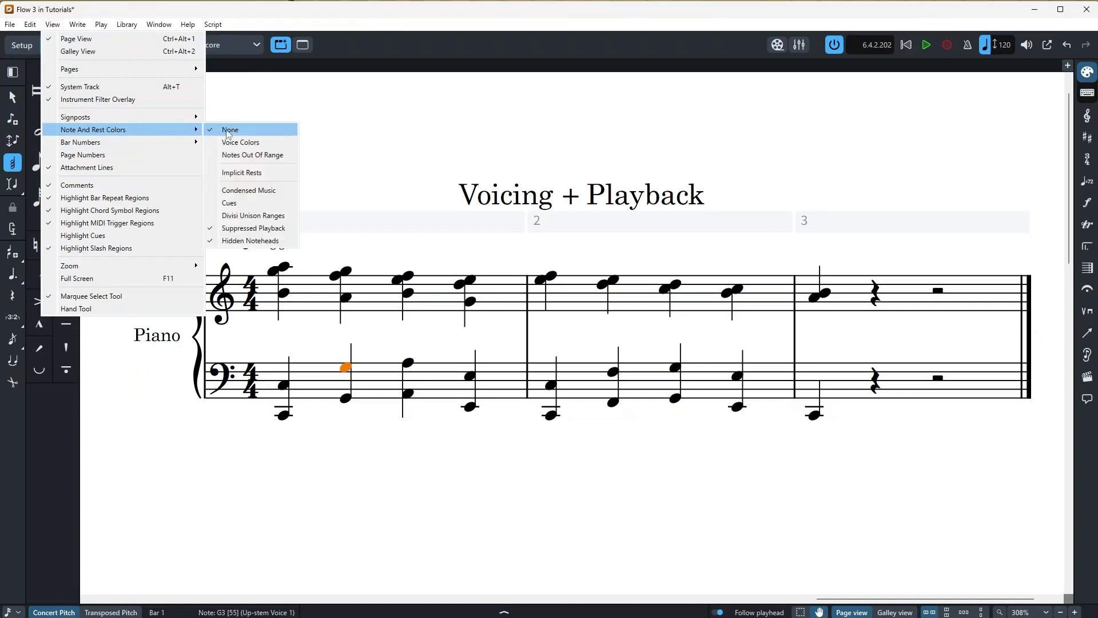
pyautogui.click(286, 143)
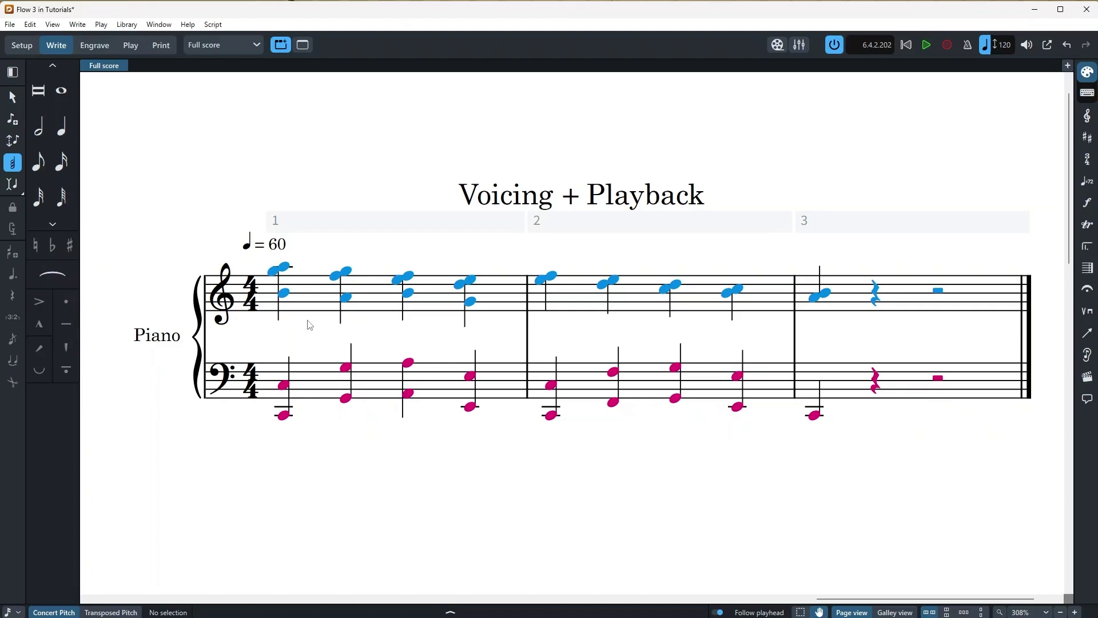
pyautogui.click(283, 293)
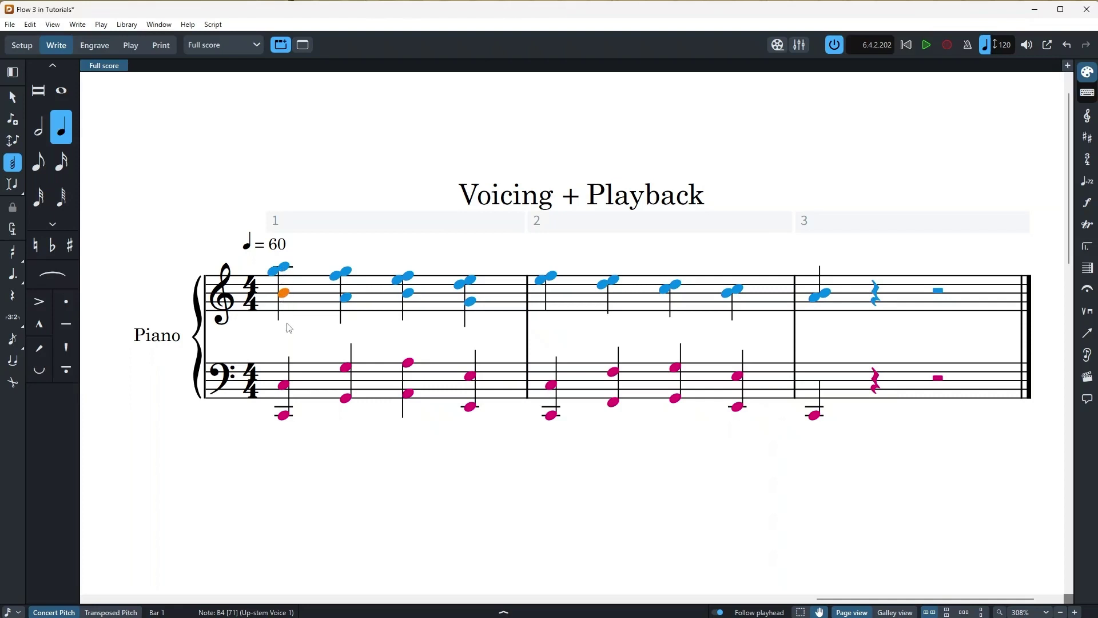
pyautogui.click(15, 256)
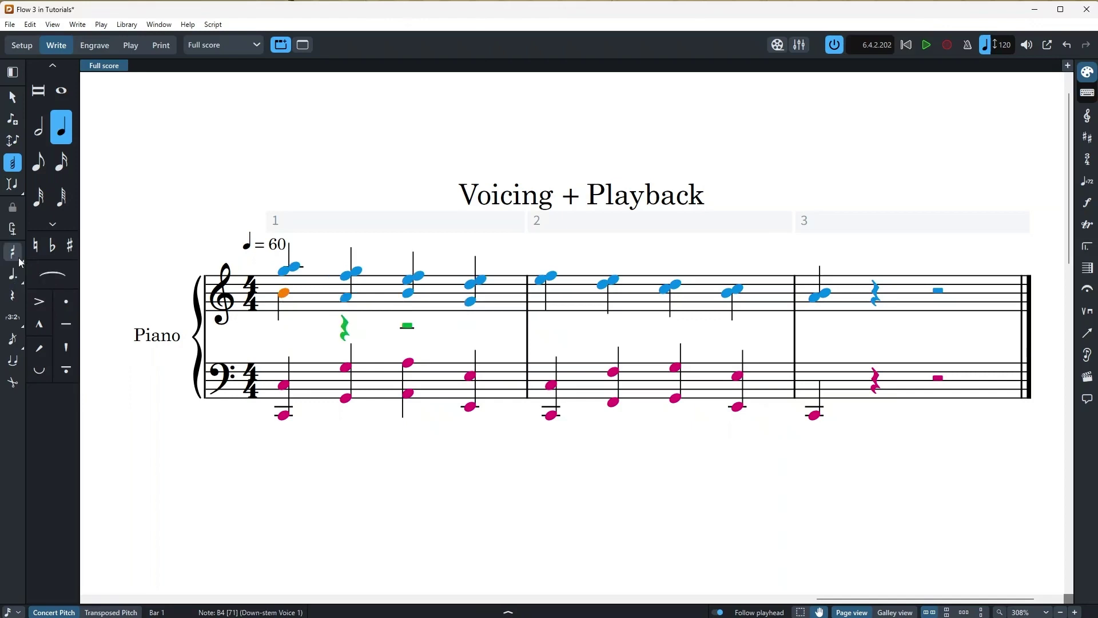
pyautogui.click(19, 260)
pyautogui.click(20, 260)
pyautogui.click(15, 256)
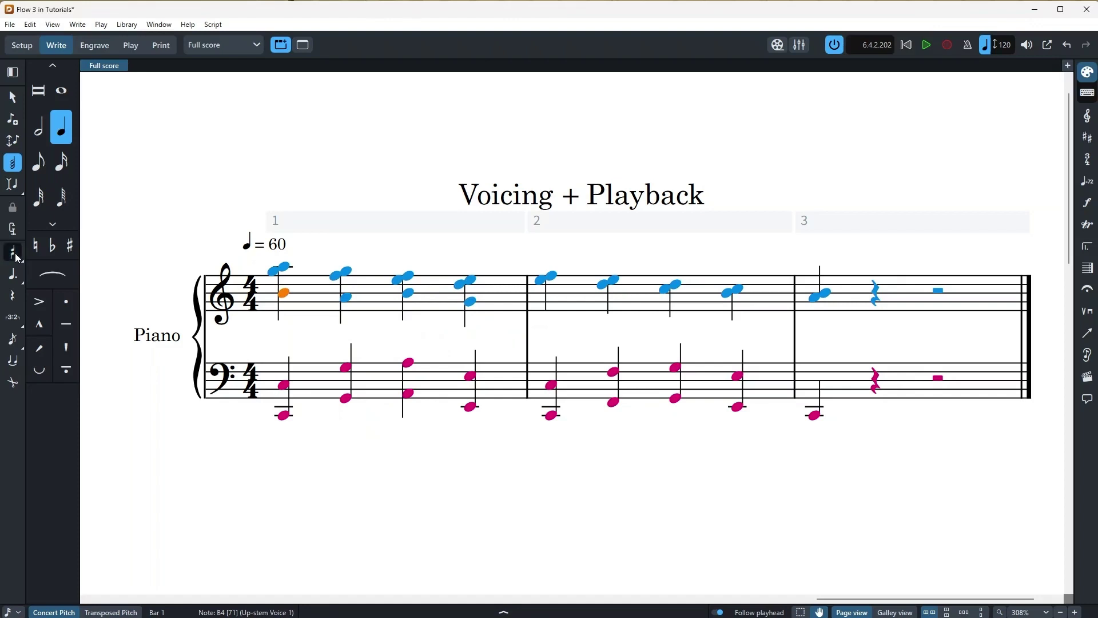
pyautogui.click(15, 256)
pyautogui.click(15, 256)
pyautogui.click(16, 256)
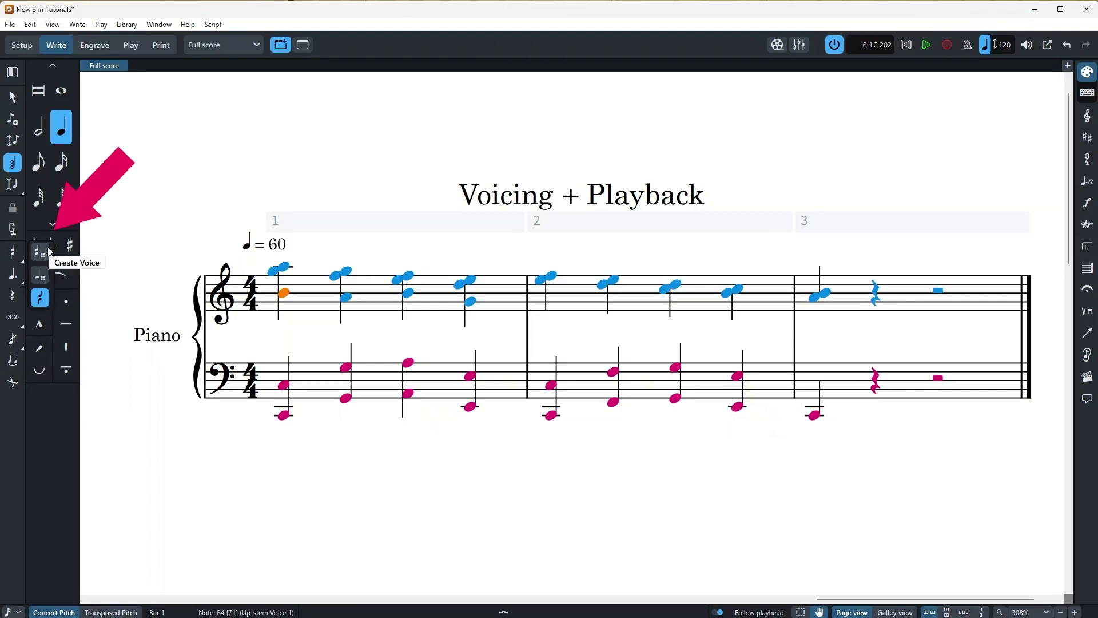
pyautogui.click(41, 276)
# Step: Start note input in bar 1, switch to a slash voice, then exit note input
pyautogui.click(288, 316)
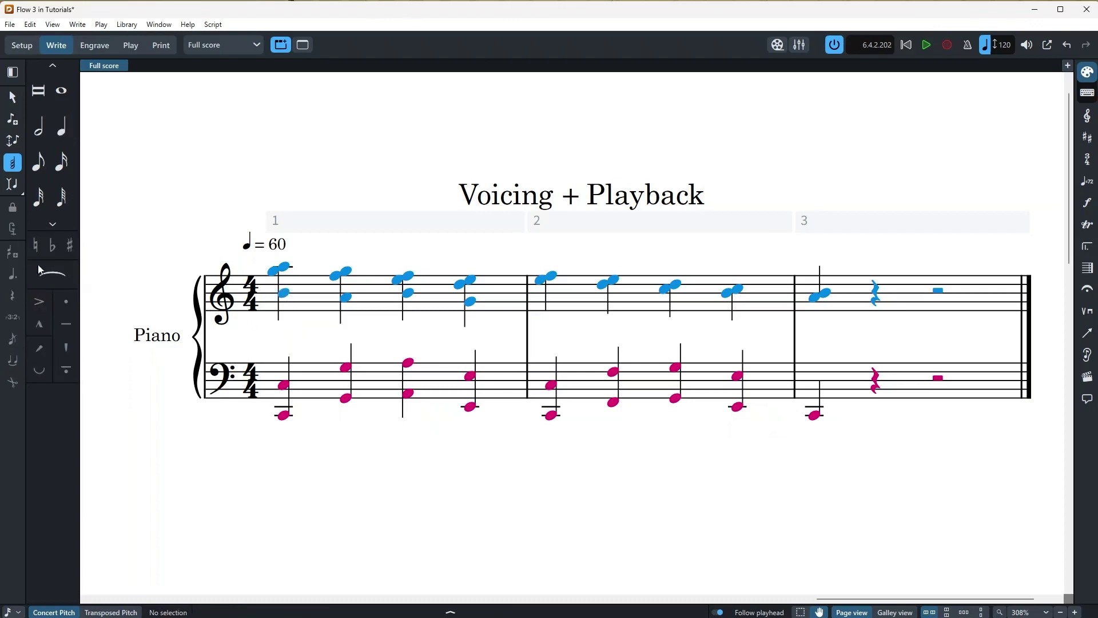
pyautogui.doubleClick(309, 312)
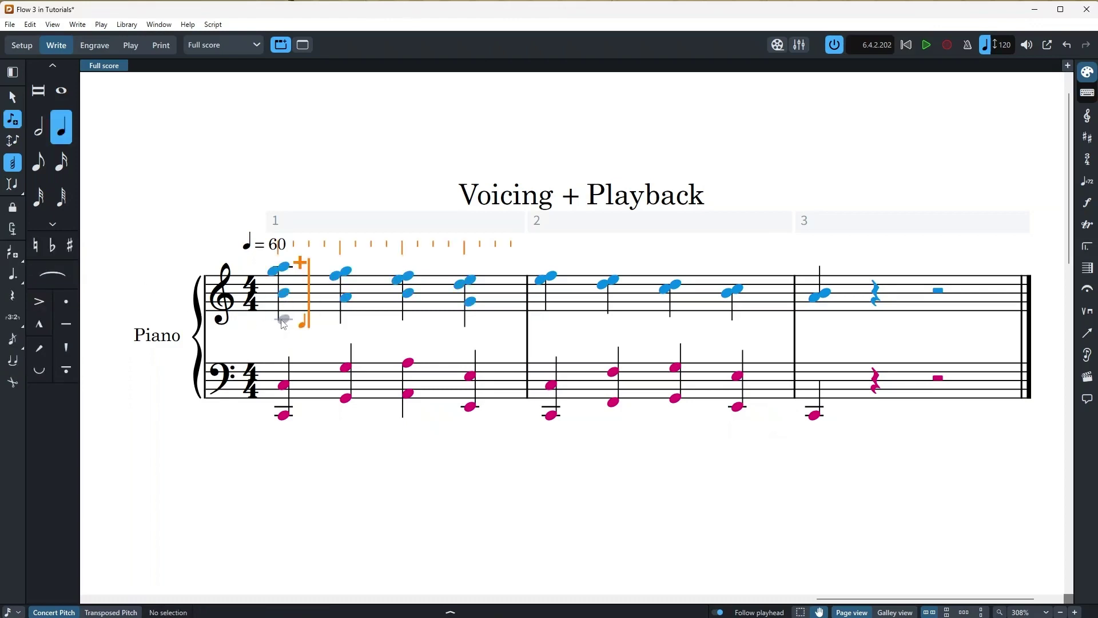
pyautogui.press('v')
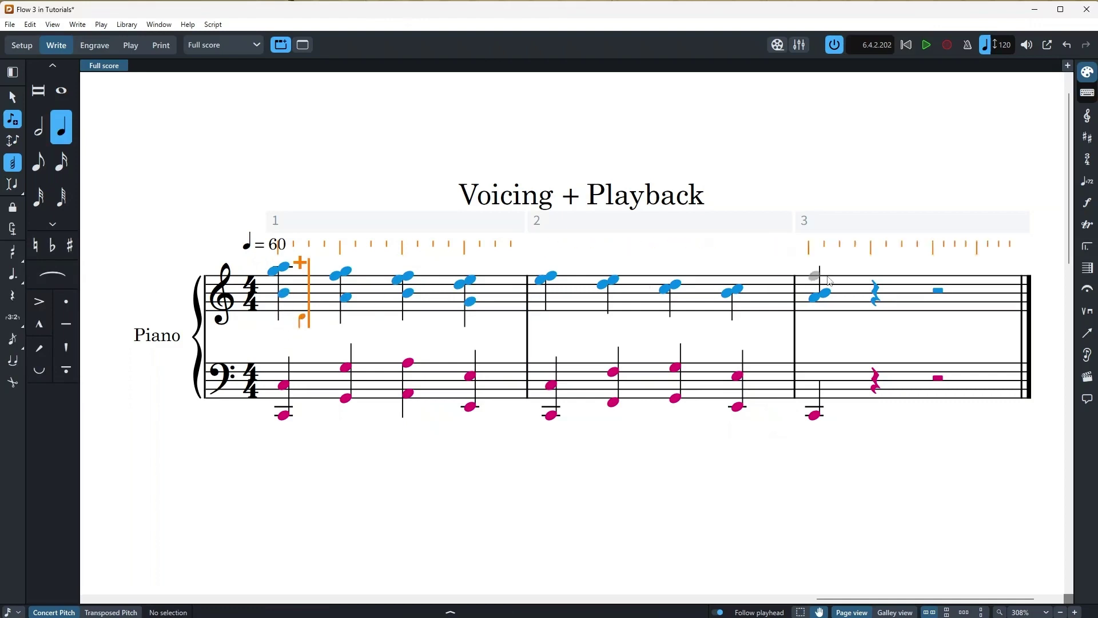
pyautogui.press('Escape')
# Step: Insert a new bar after bar 3 and select the rest in bar 4
pyautogui.click(982, 224)
pyautogui.click(1032, 199)
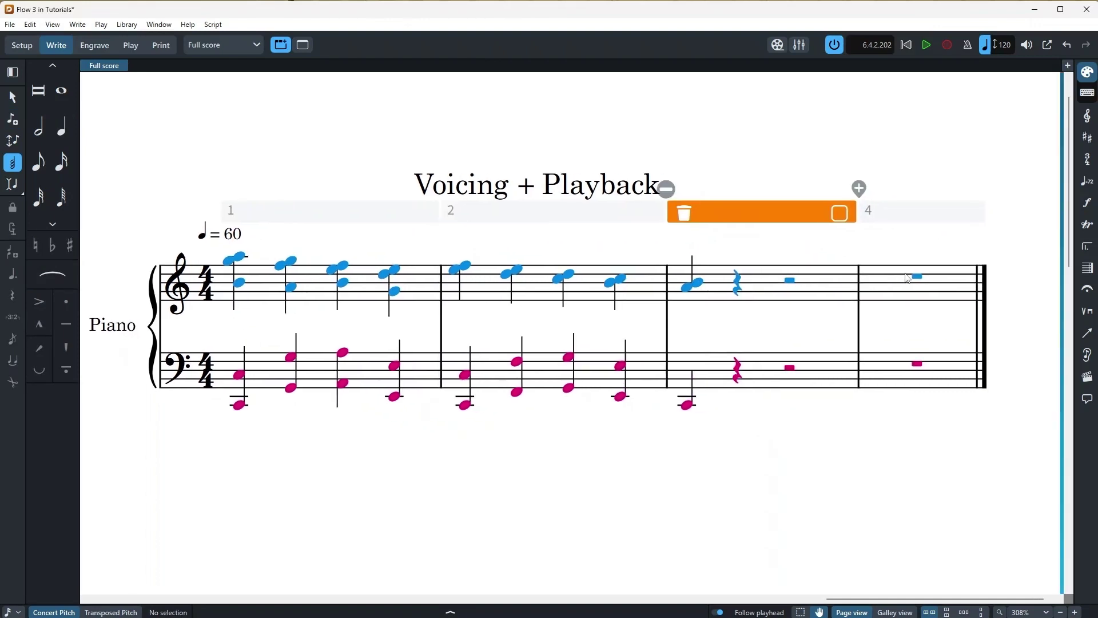
pyautogui.click(886, 300)
# Step: Start note input at bar 4 and set up a new slash voice from the voice options
pyautogui.hotkey('shift', 'n')
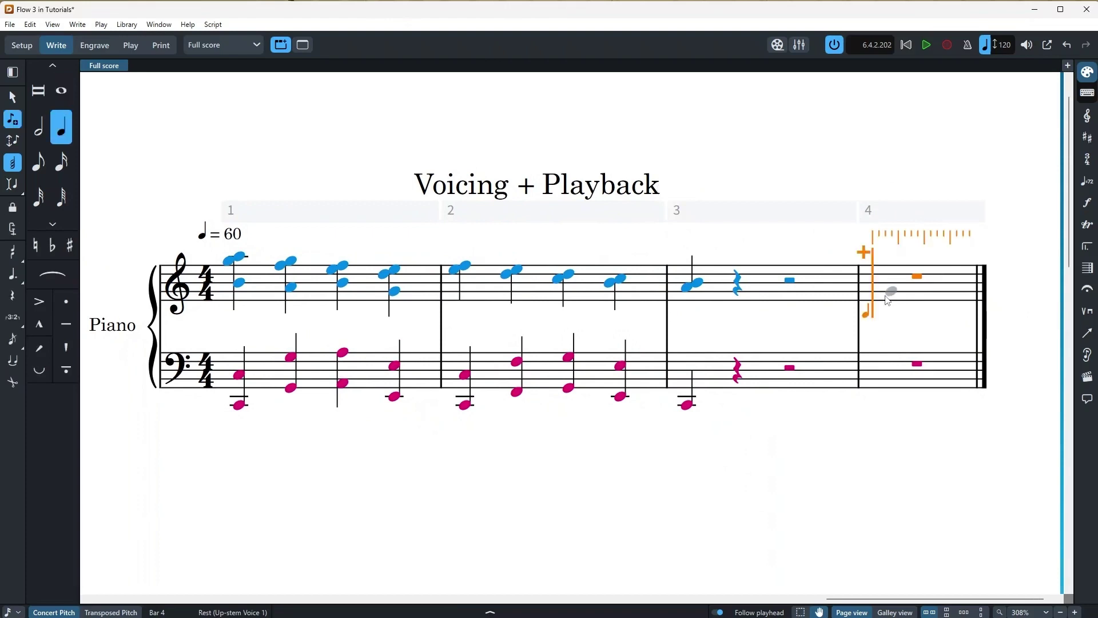
pyautogui.click(13, 274)
pyautogui.click(17, 281)
pyautogui.click(41, 279)
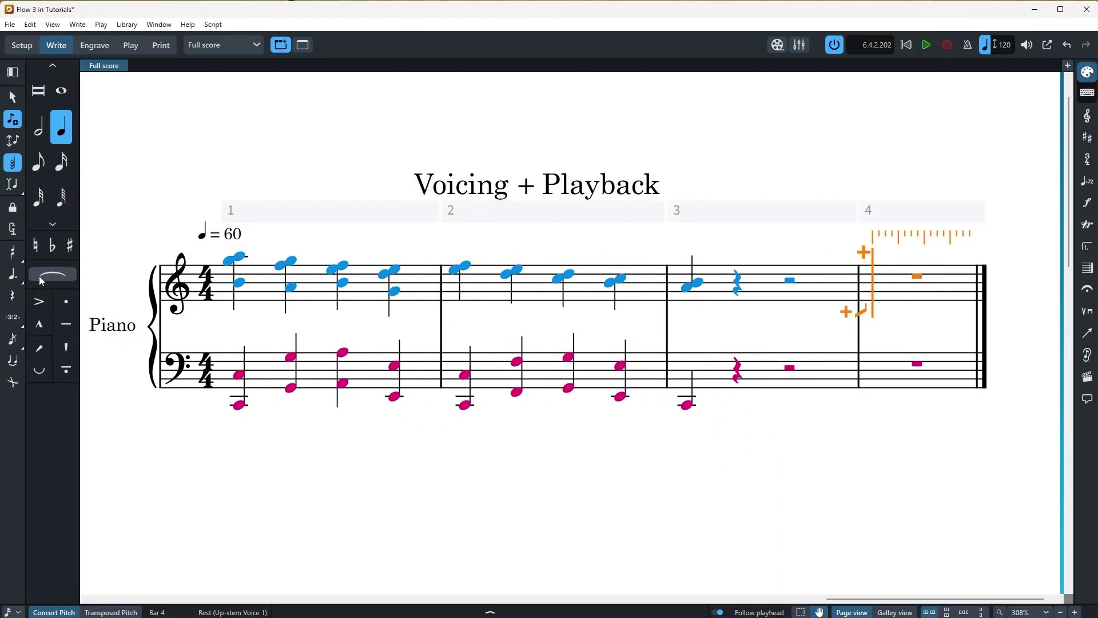
pyautogui.click(11, 260)
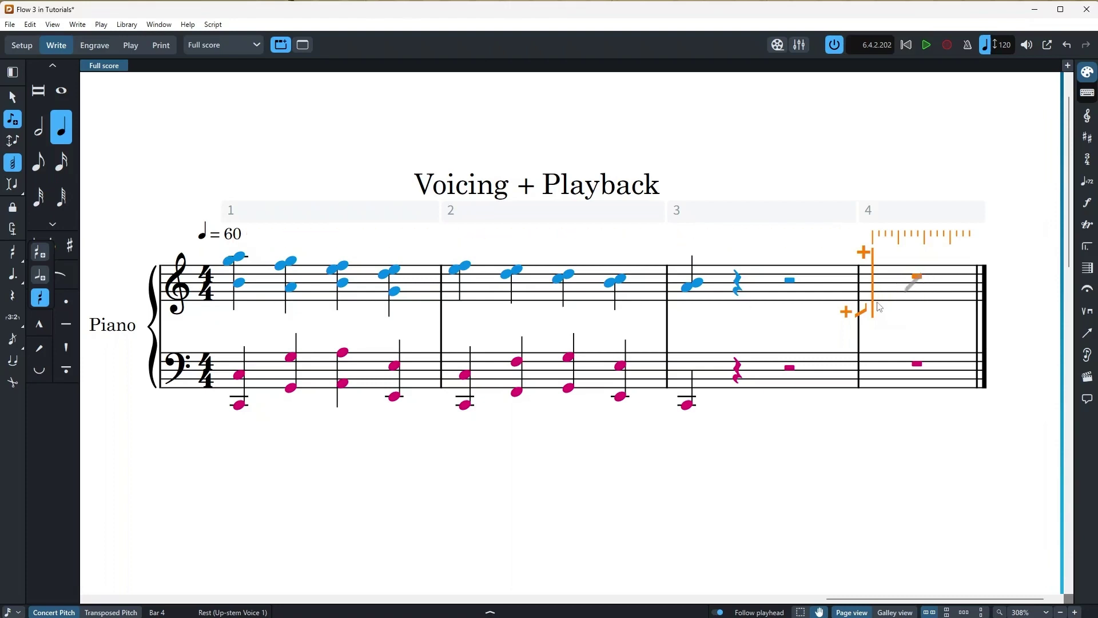
pyautogui.press('Escape')
# Step: Enter a slash note in bar 4 tied into bar 5, plus two slash notes in bar 2
pyautogui.doubleClick(909, 297)
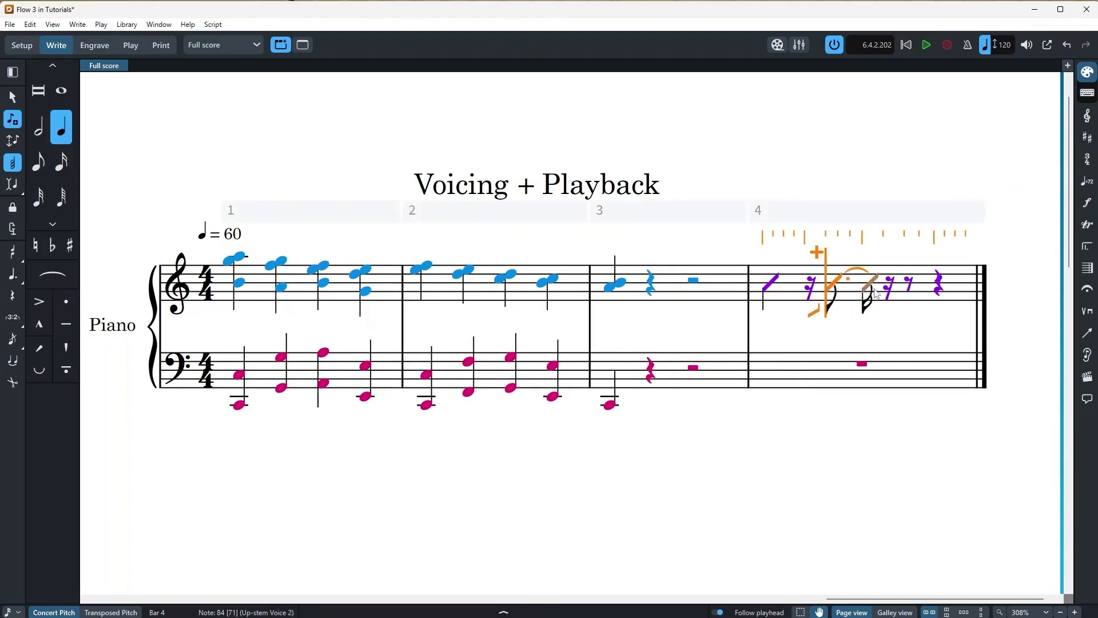
pyautogui.click(944, 287)
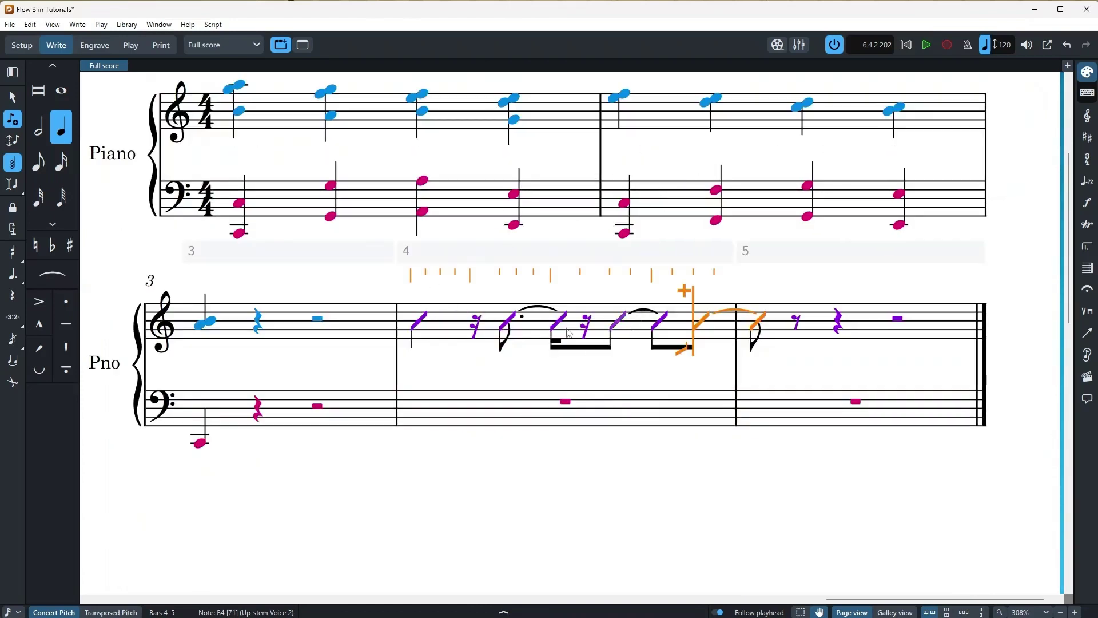
pyautogui.click(627, 137)
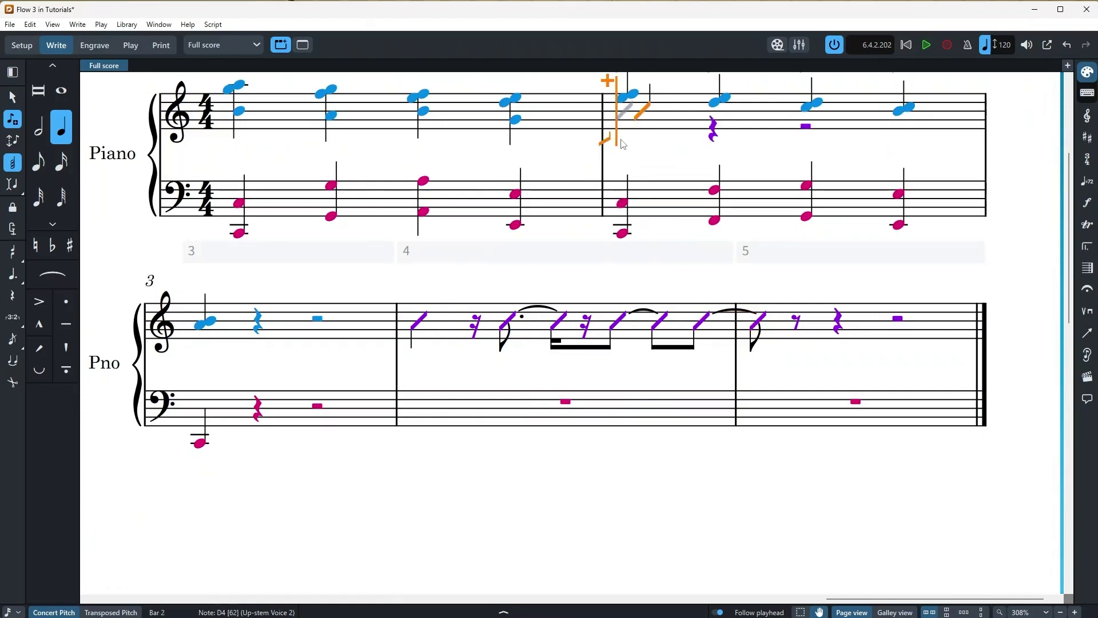
pyautogui.click(690, 119)
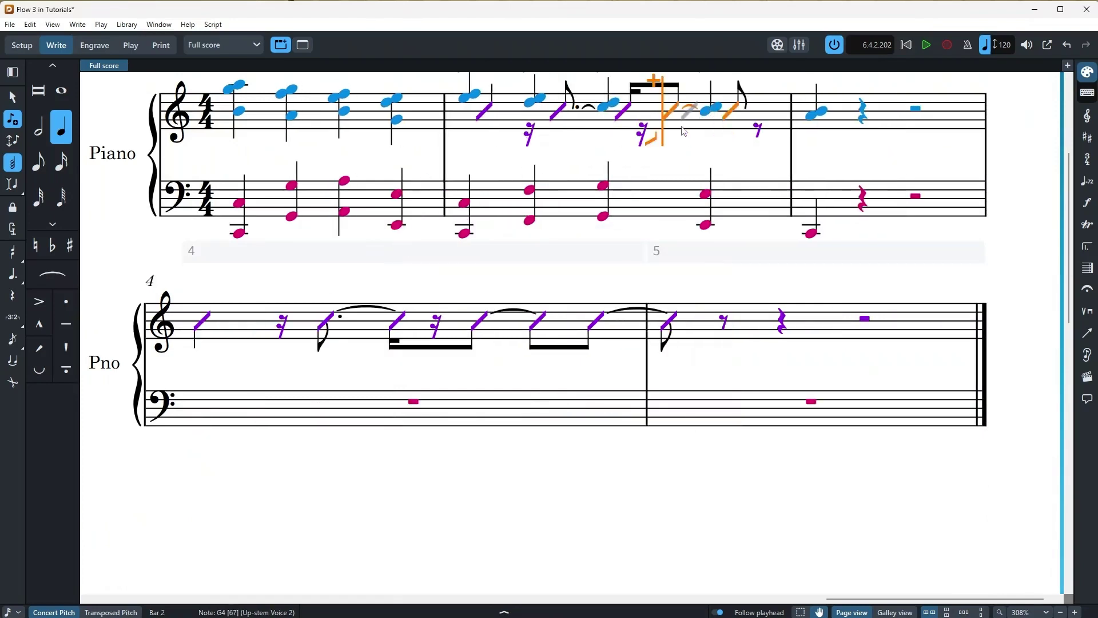
pyautogui.press('Escape')
pyautogui.scroll(3, 649, 166)
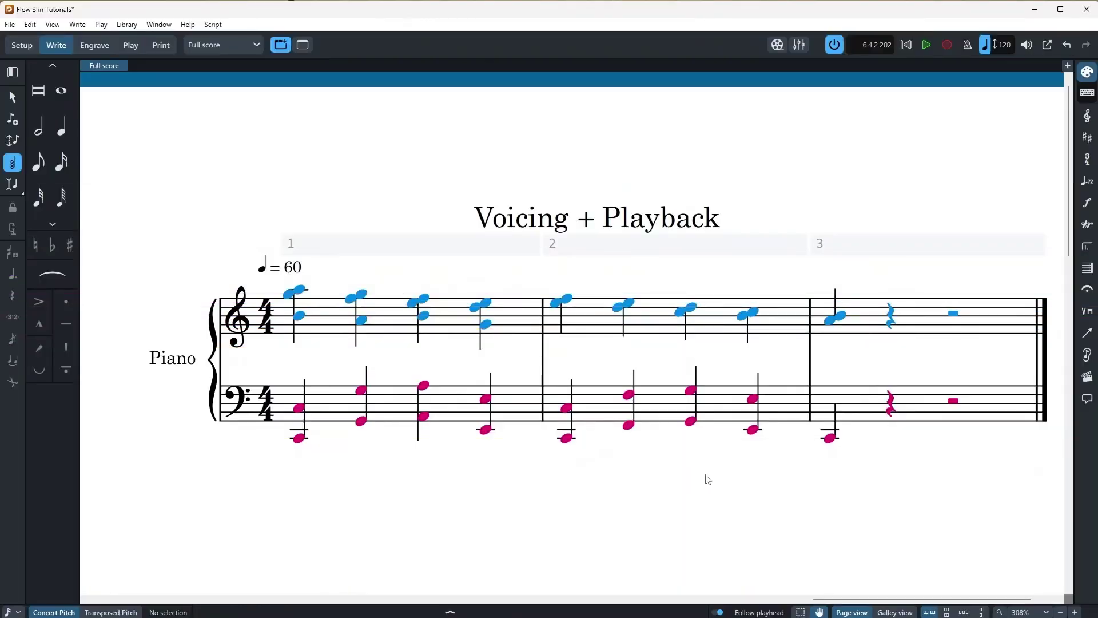
# Step: Place an fff dynamic on the lower note of bar 1's first treble chord
pyautogui.moveTo(706, 478); pyautogui.dragTo(665, 471)
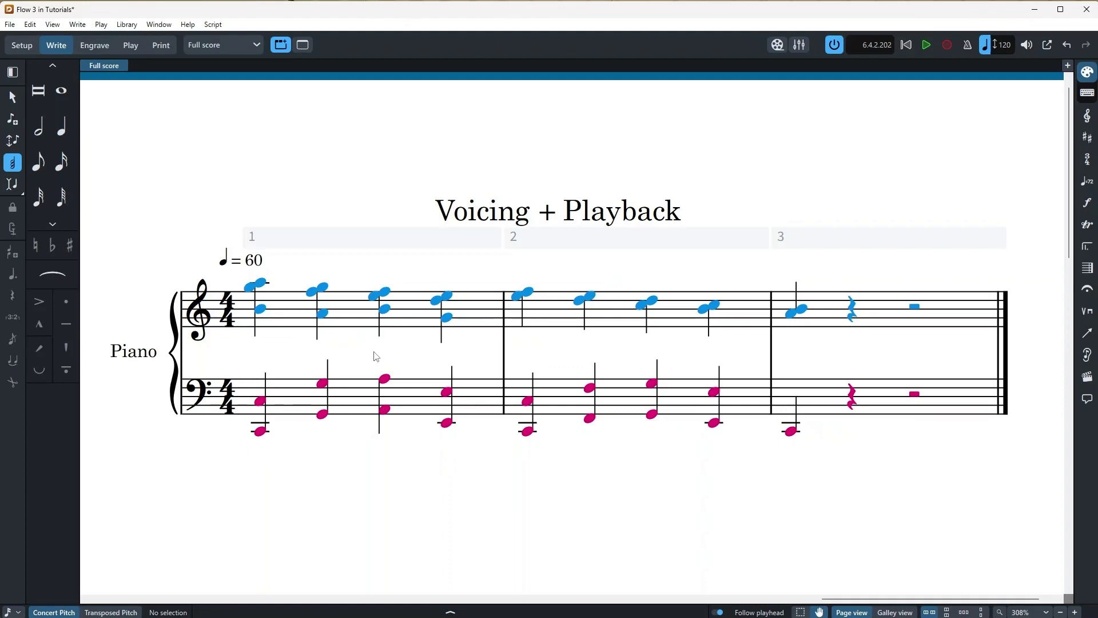
pyautogui.click(261, 309)
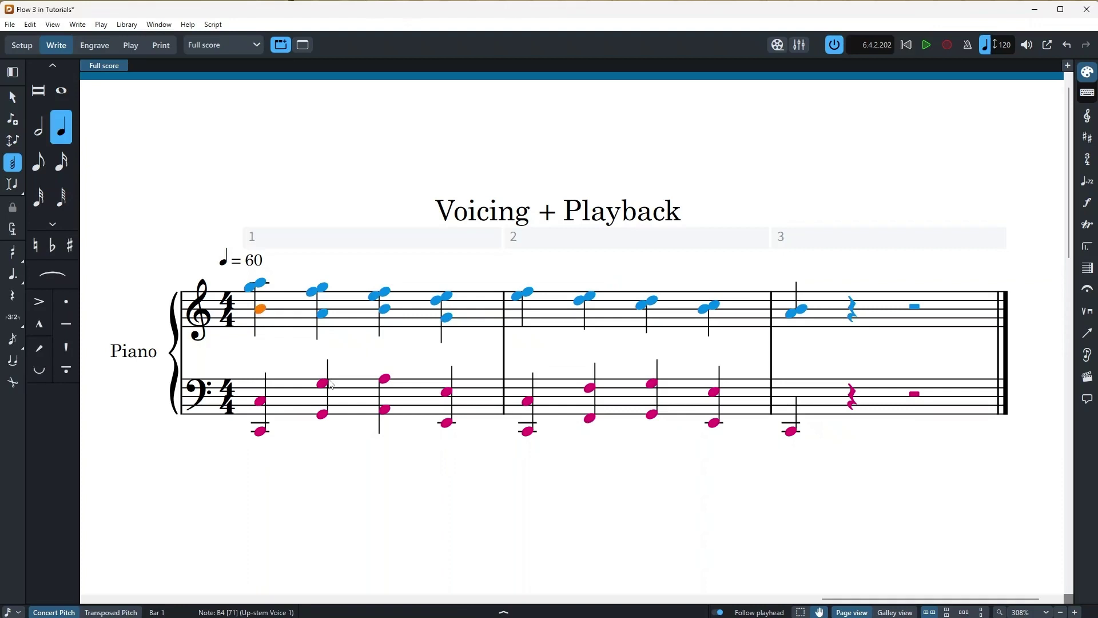
pyautogui.hotkey('shift', 'd')
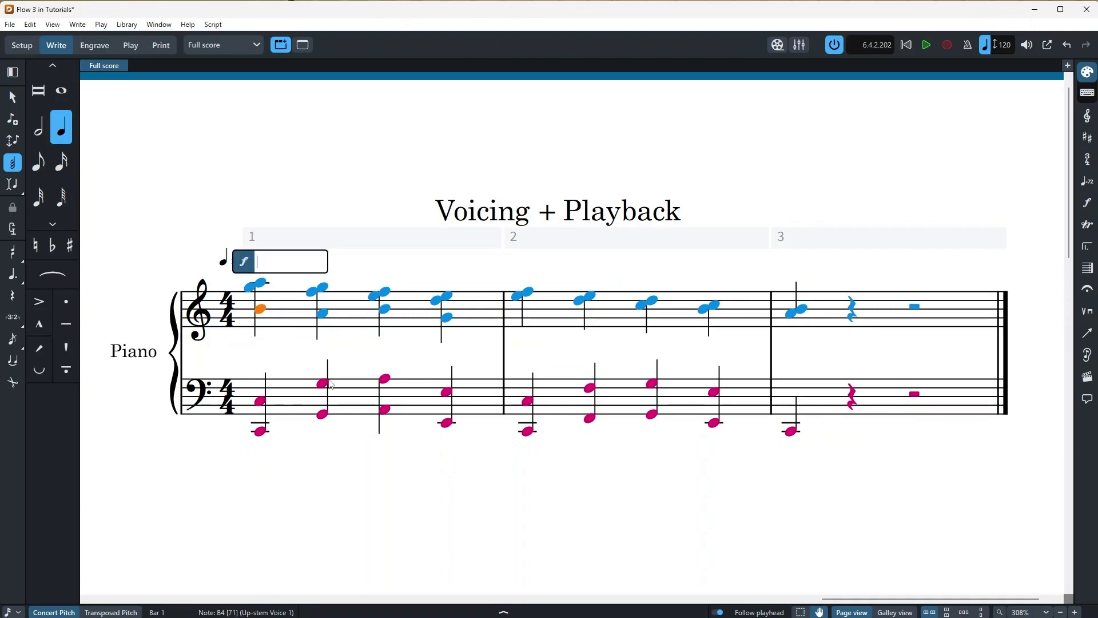
pyautogui.write('fff')
pyautogui.press('Return')
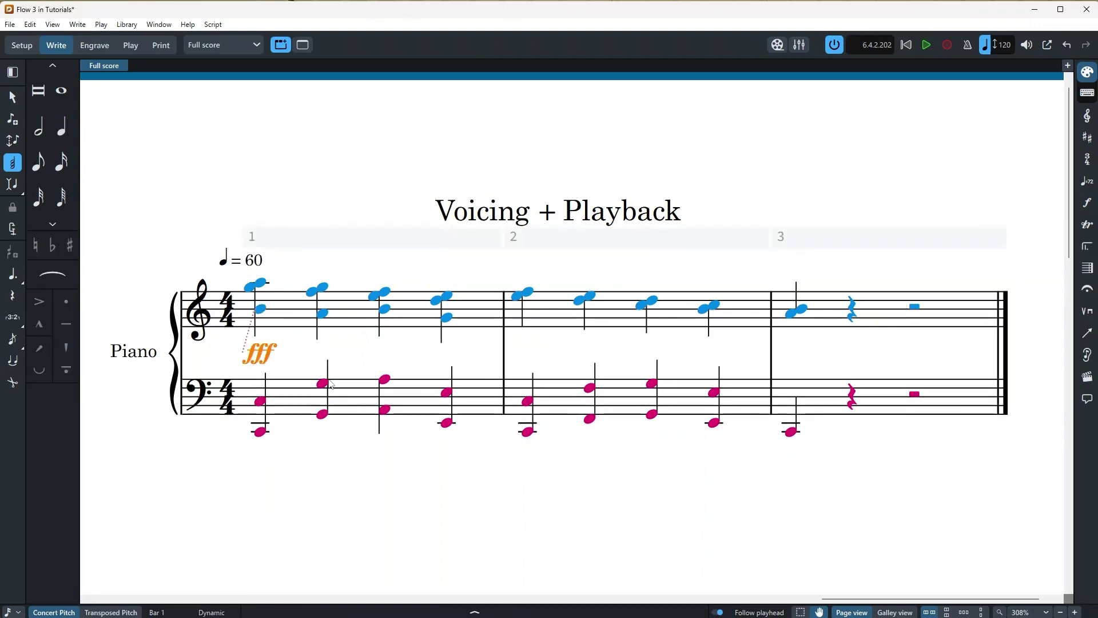
# Step: Play back the score from the first treble note, then move the selection to bass C3
pyautogui.click(264, 314)
pyautogui.press('space')
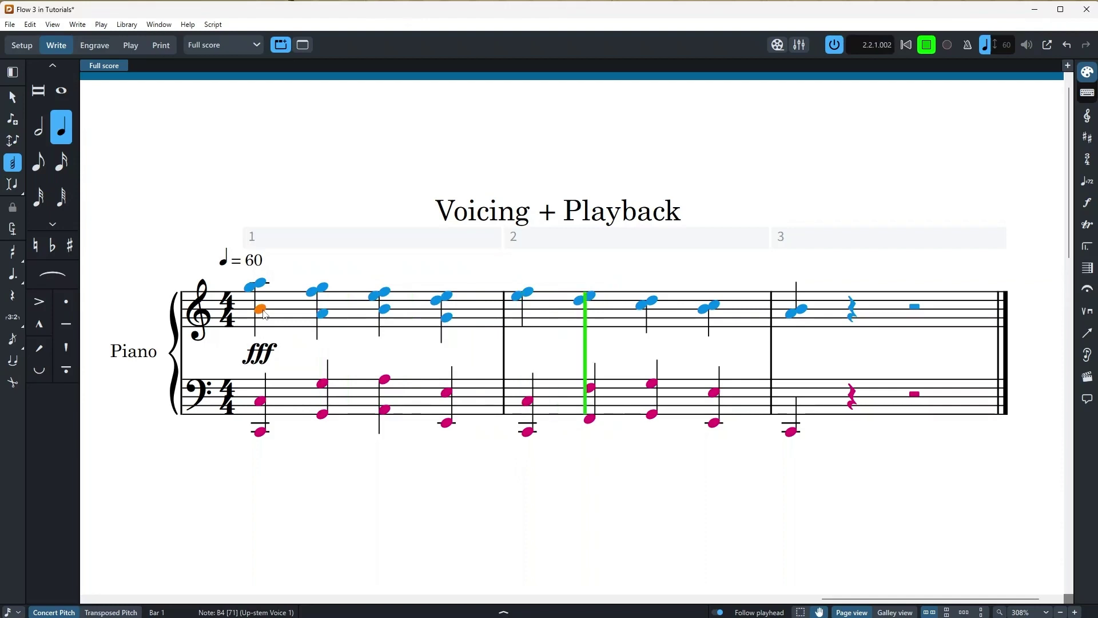
pyautogui.press('space')
pyautogui.hotkey('alt', 'Down')
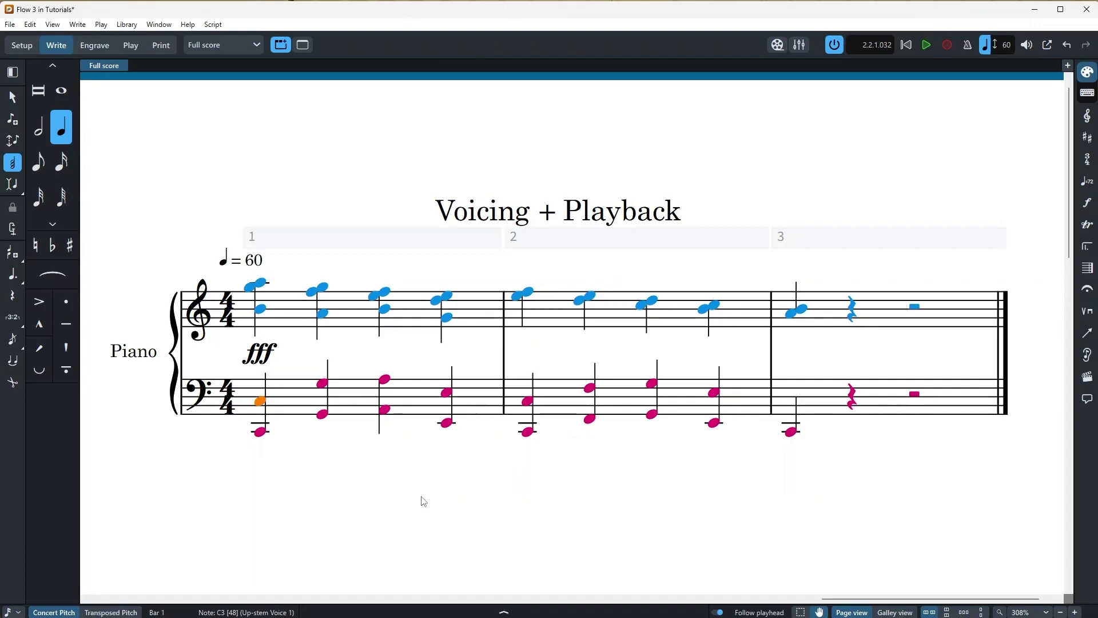
# Step: Delete the fff and add an ffff dynamic on the first chord's lower note B4
pyautogui.click(270, 355)
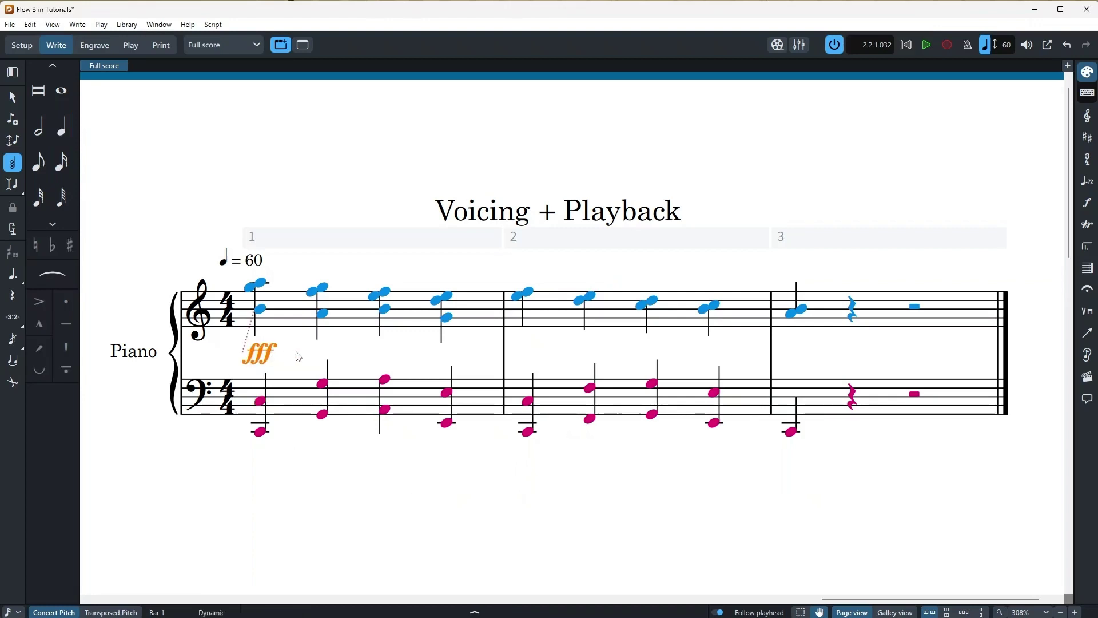
pyautogui.press('Up')
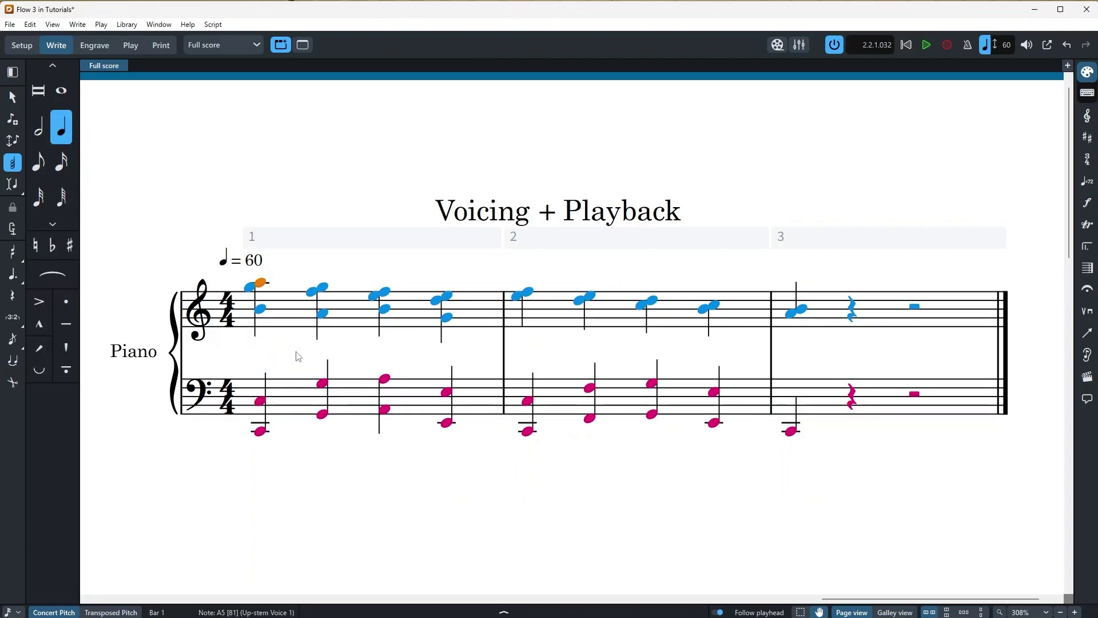
pyautogui.click(261, 310)
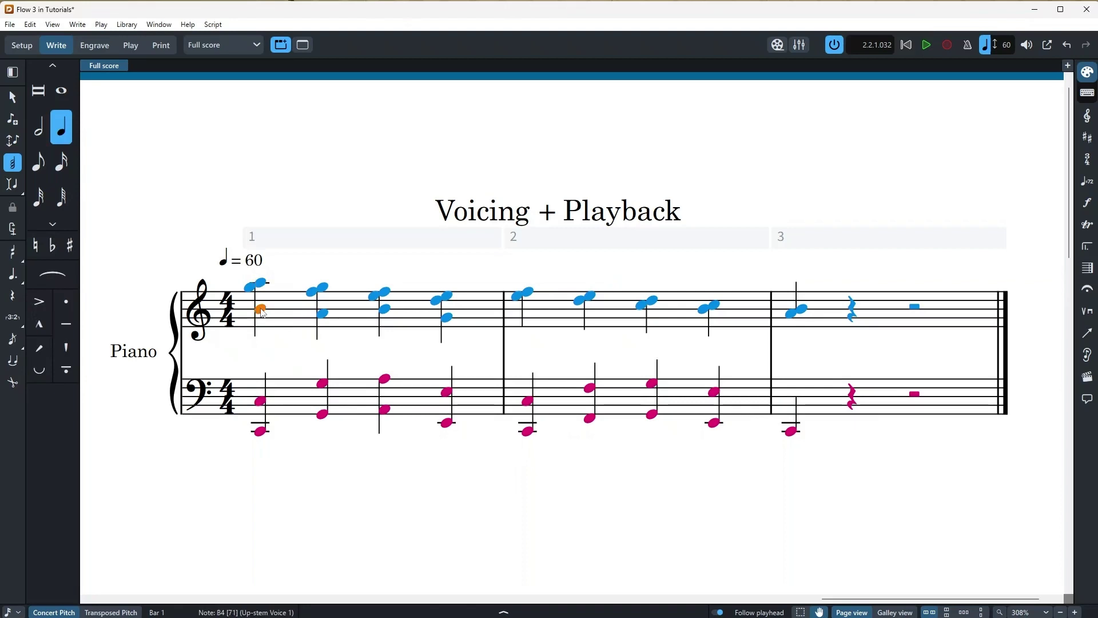
pyautogui.hotkey('shift', 'n')
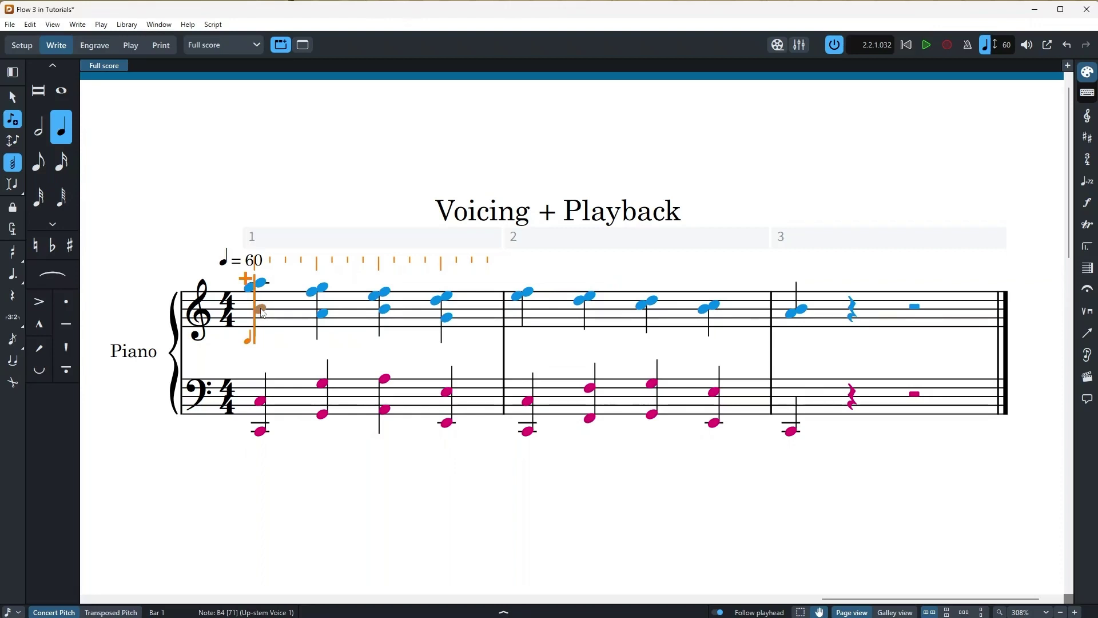
pyautogui.hotkey('shift', 'd')
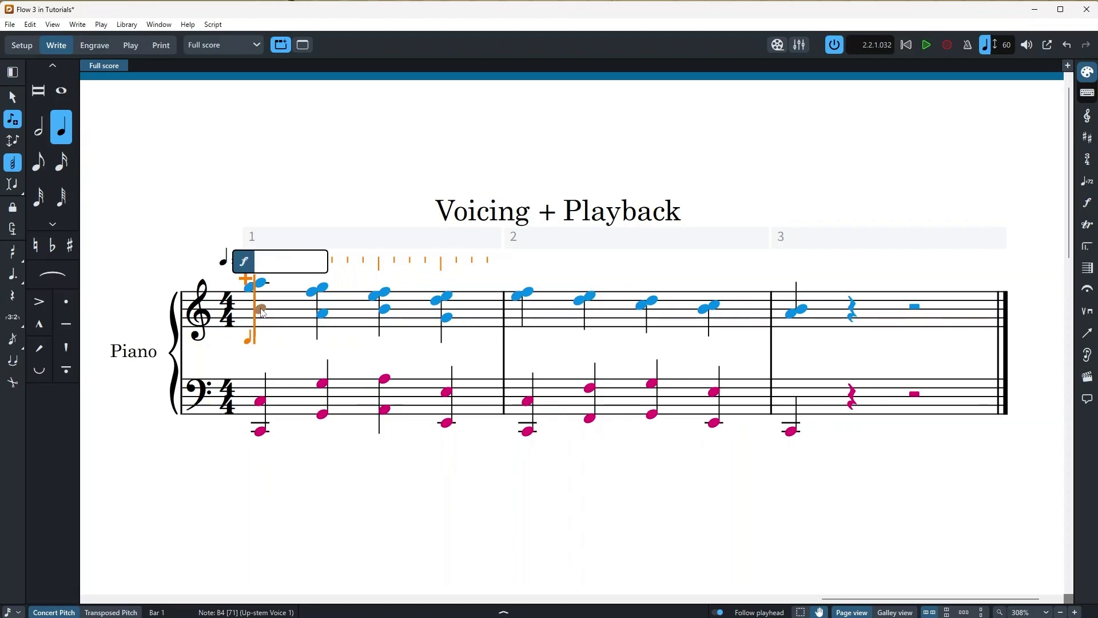
pyautogui.write('FFFF')
pyautogui.press('Return')
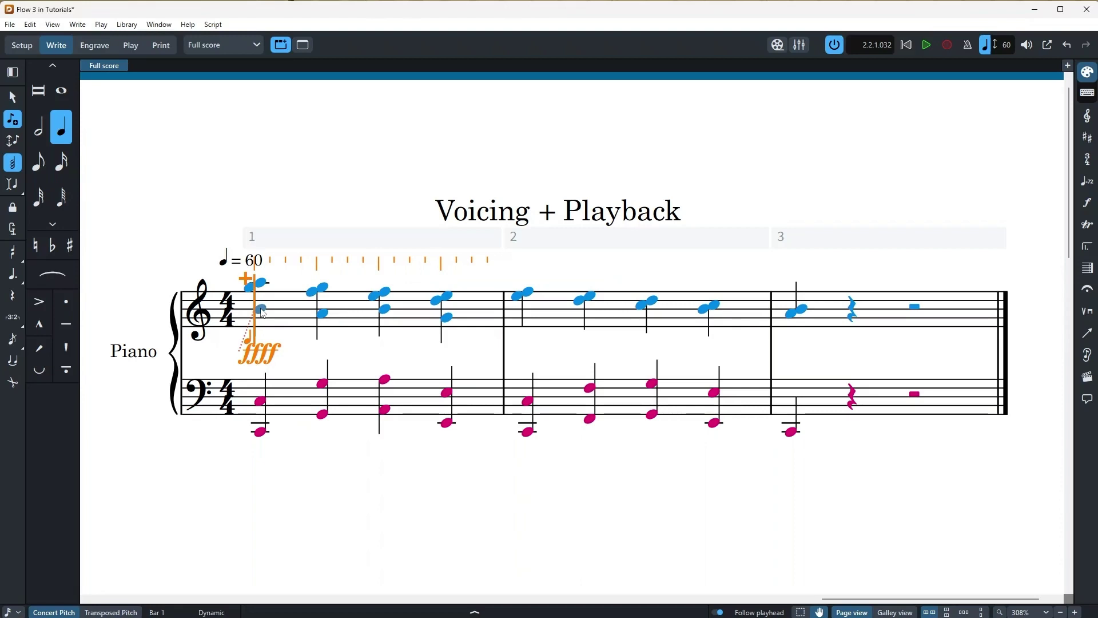
pyautogui.press('Escape')
# Step: Add a pppp dynamic on the bass C3 at the start of bar 1
pyautogui.click(260, 401)
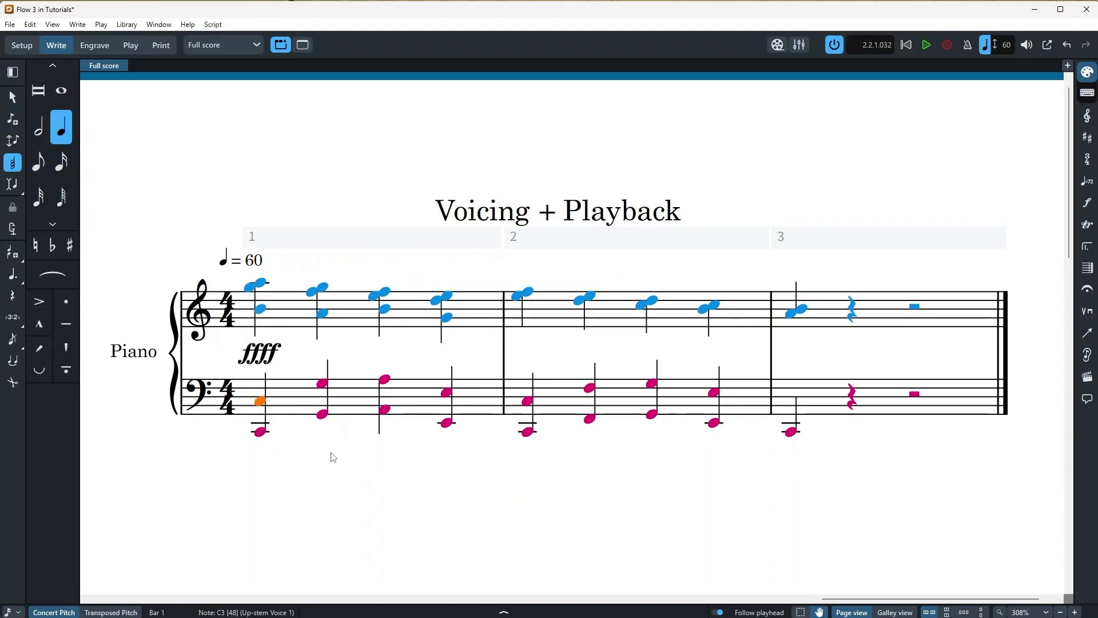
pyautogui.press('Return')
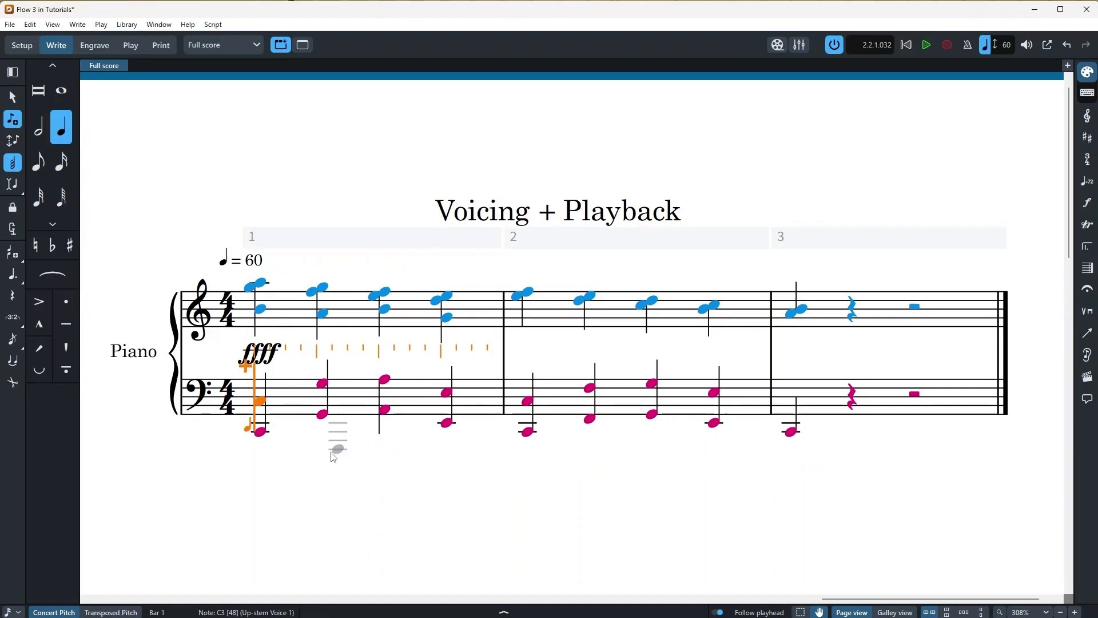
pyautogui.hotkey('shift', 'd')
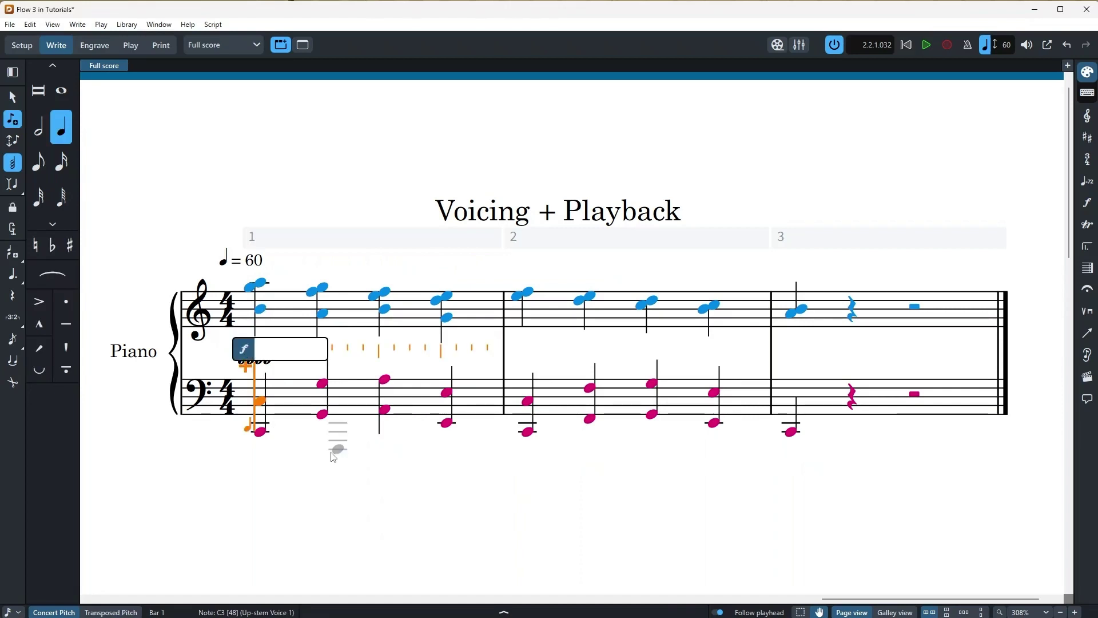
pyautogui.write('pppp')
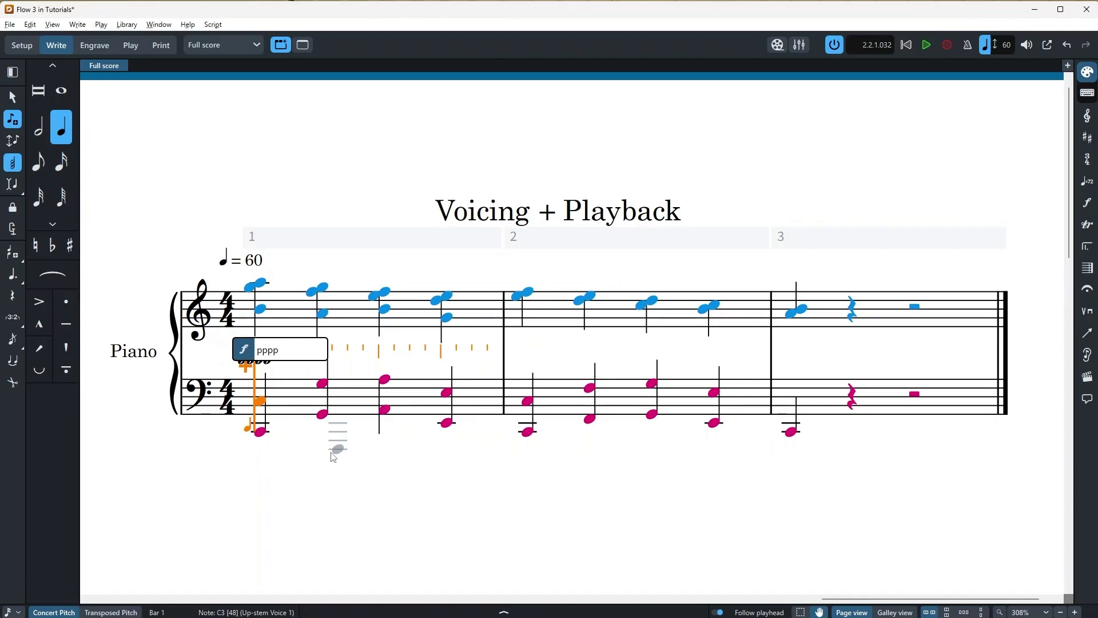
pyautogui.press('Return')
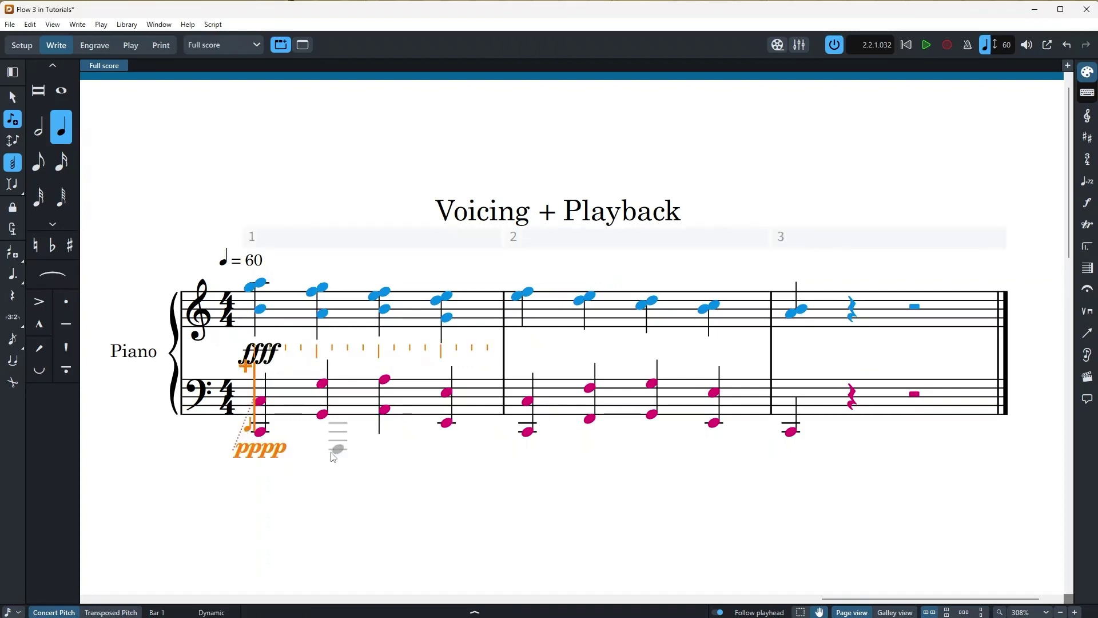
pyautogui.press('Escape')
pyautogui.press('Escape')
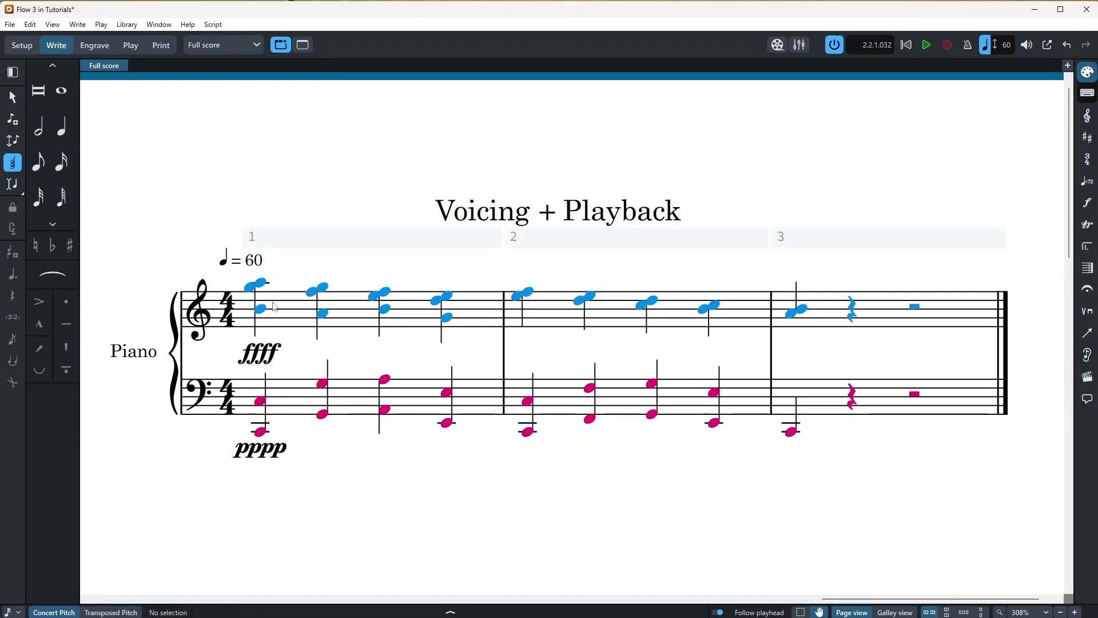
pyautogui.click(263, 284)
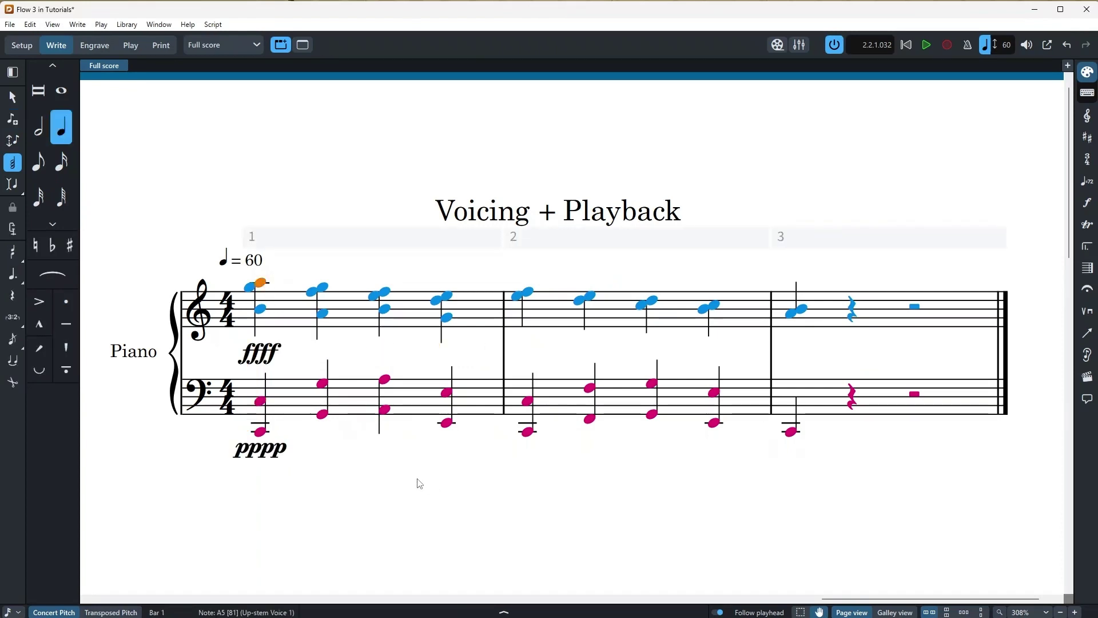
pyautogui.press('space')
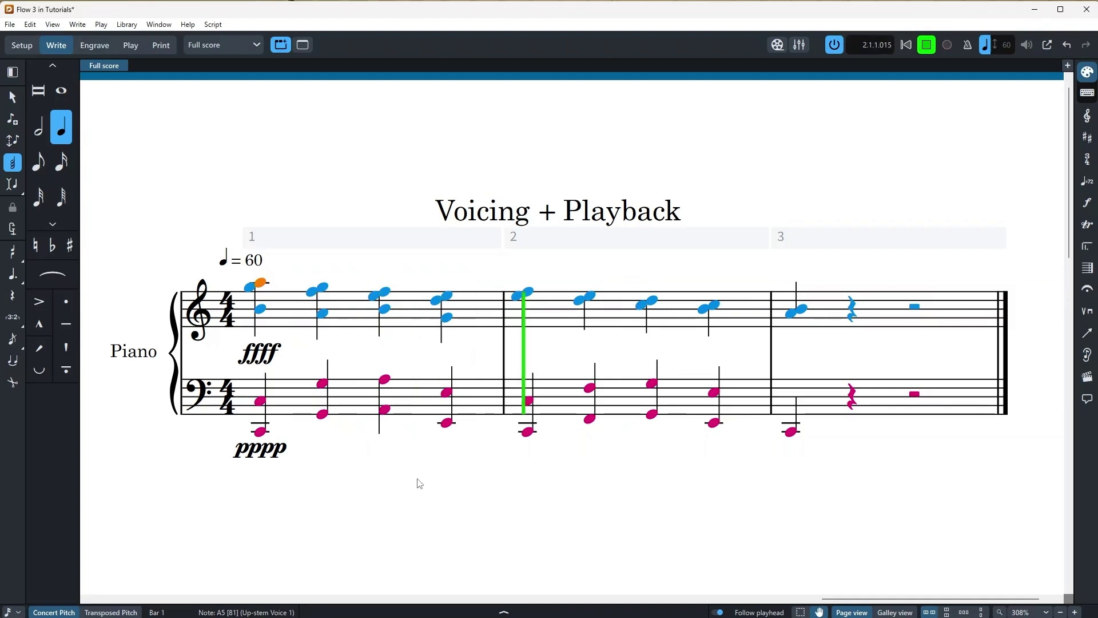
pyautogui.press('space')
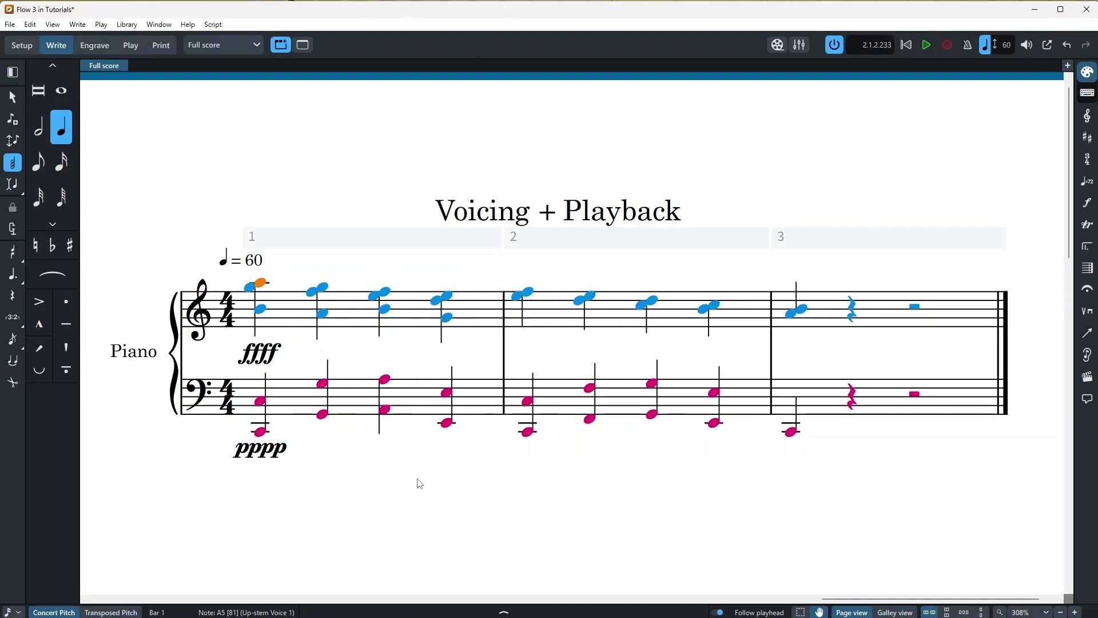
pyautogui.press('Escape')
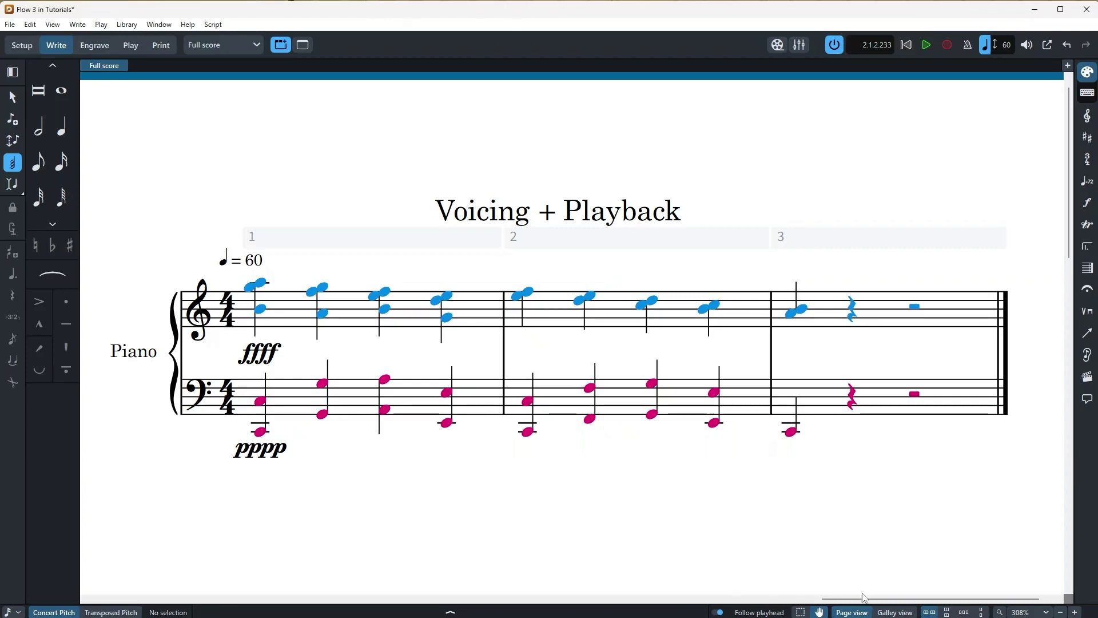
# Step: Scroll to the Force Duration flute flow and play back its tied B6 whole notes
pyautogui.moveTo(864, 599); pyautogui.dragTo(348, 595)
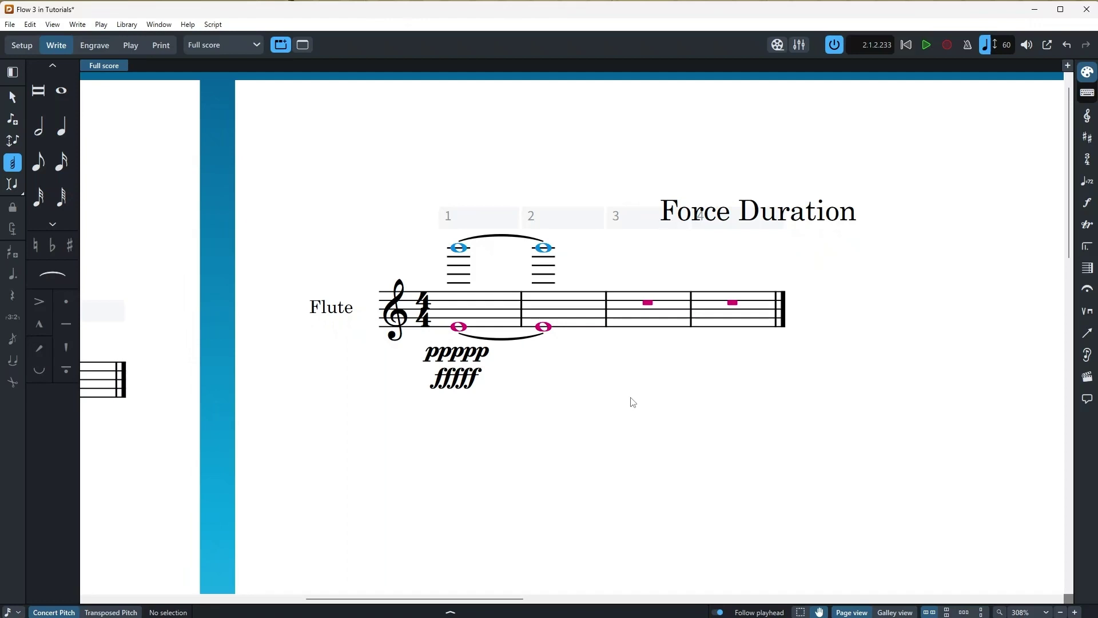
pyautogui.click(458, 250)
pyautogui.press('space')
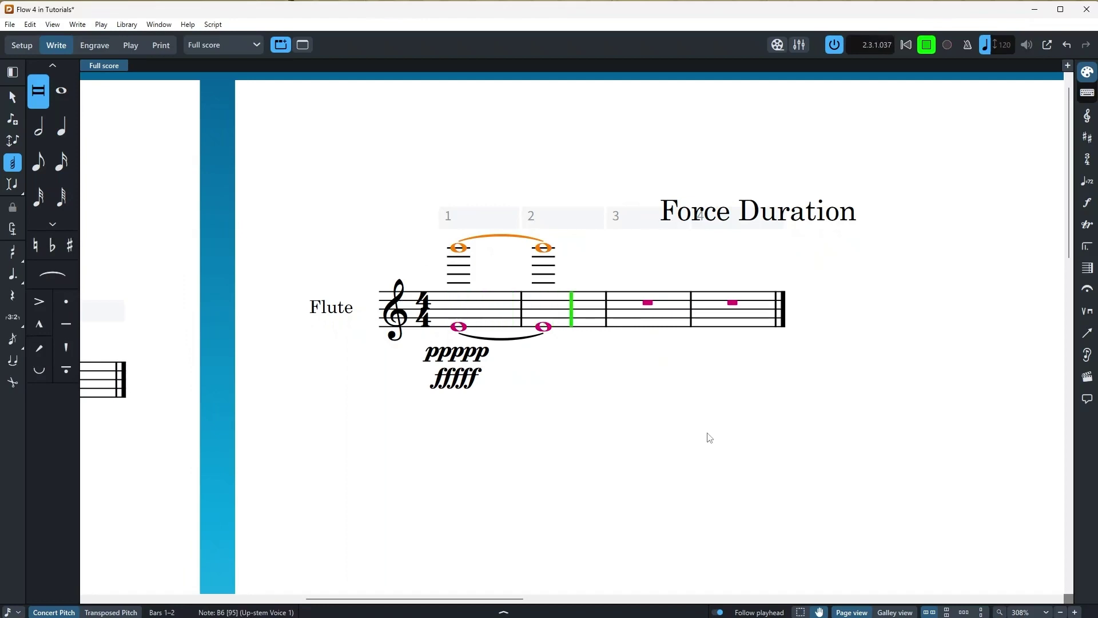
pyautogui.press('space')
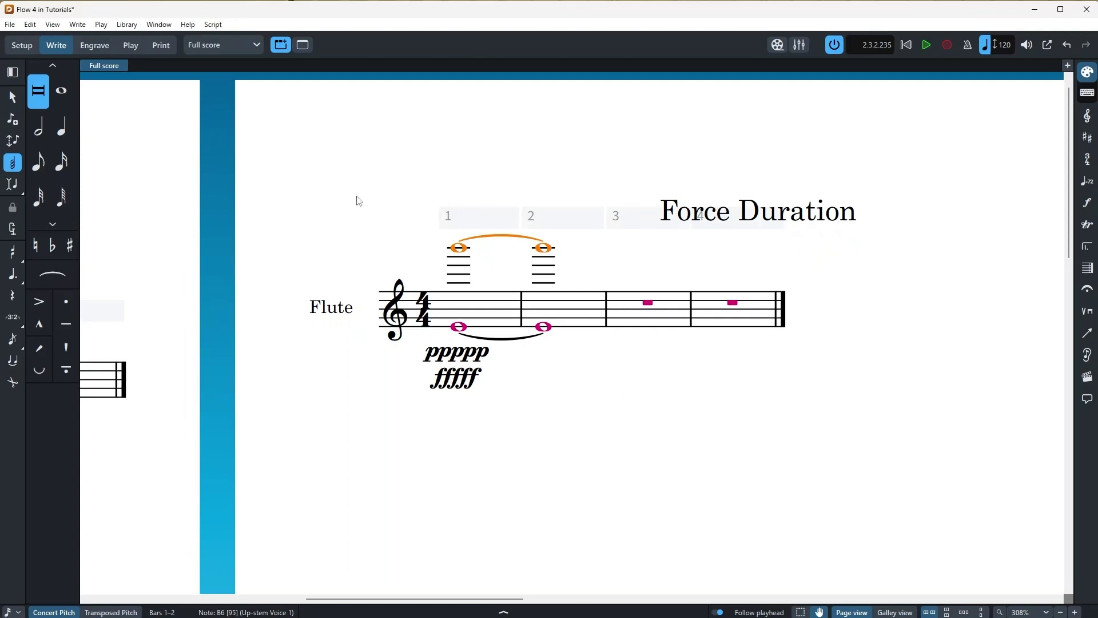
# Step: In Play mode, enable Independent Voice Playback for the flute under Track Inspector Routing
pyautogui.click(136, 51)
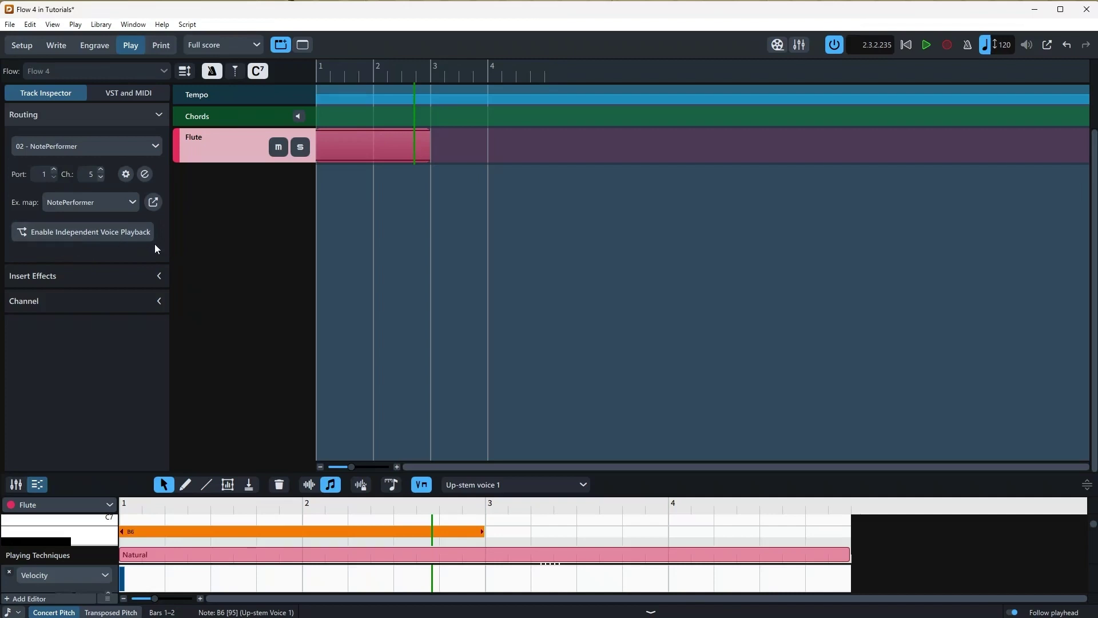
pyautogui.click(71, 231)
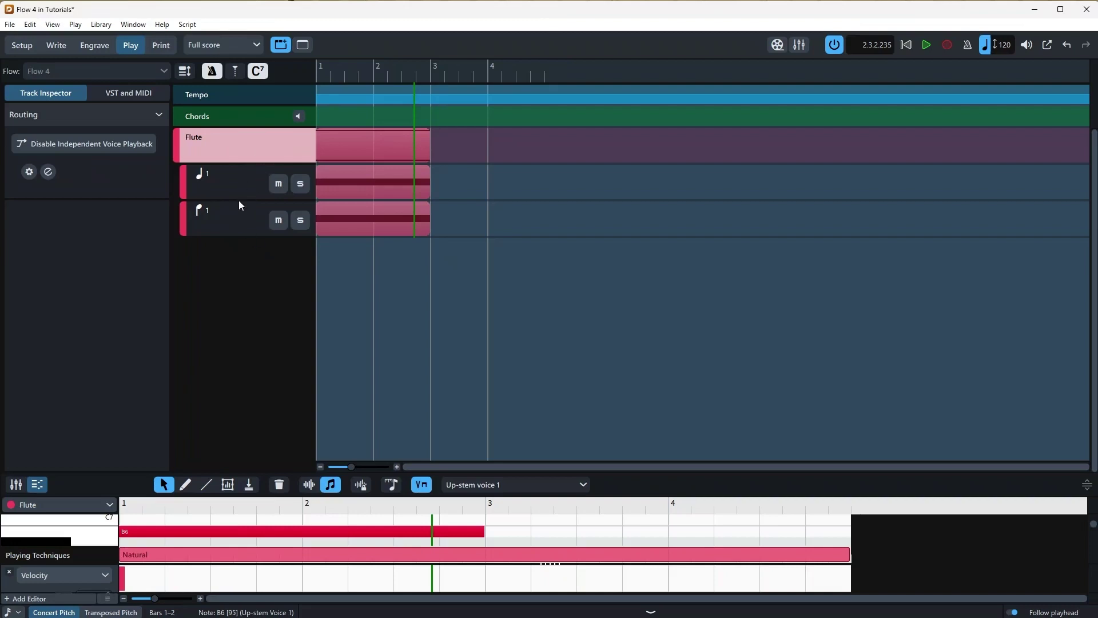
# Step: Return to Write mode and play back the flute flow with independent voice playback
pyautogui.click(57, 45)
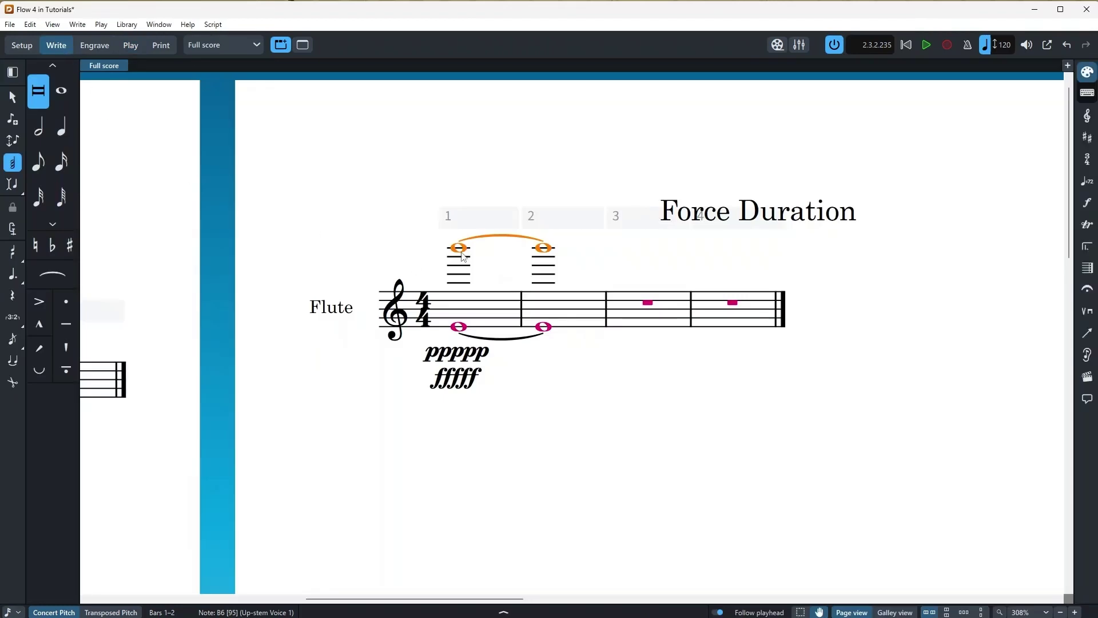
pyautogui.press('space')
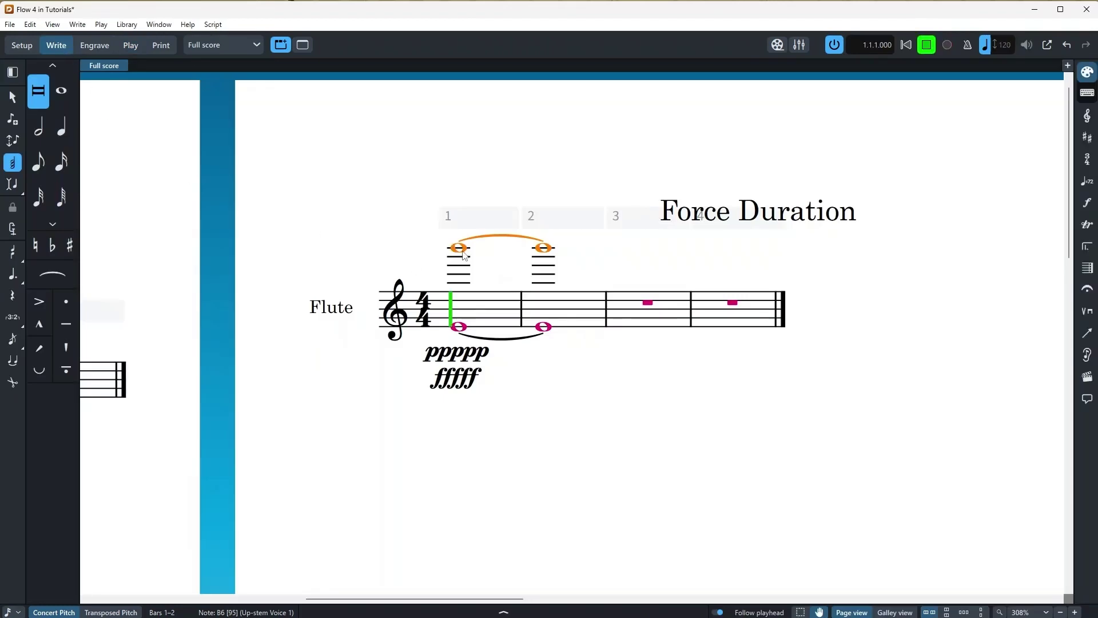